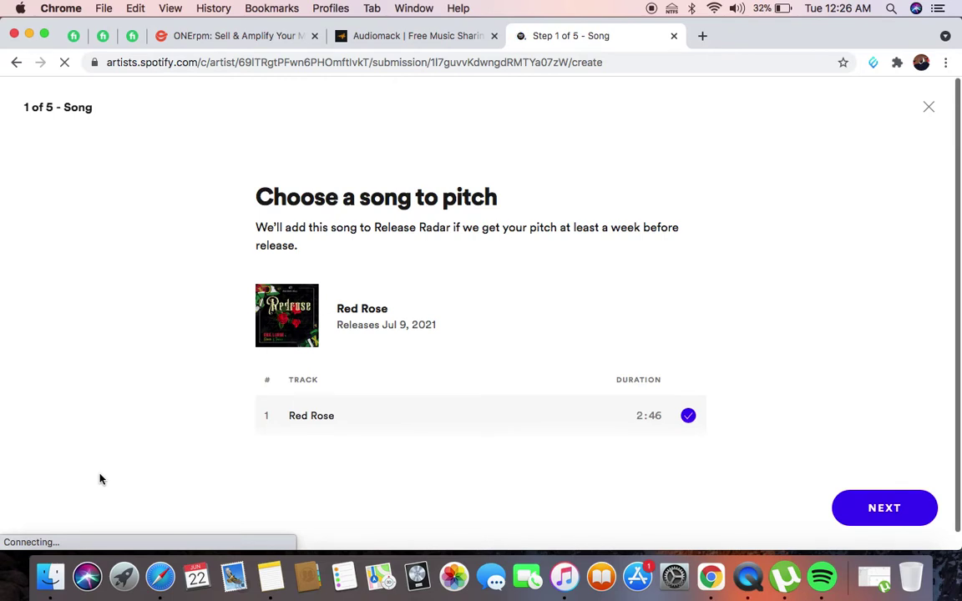
Step: Return to the artist's music catalogue, show the upcoming releases and start a playlist pitch for Red Rose
left_click(16, 63)
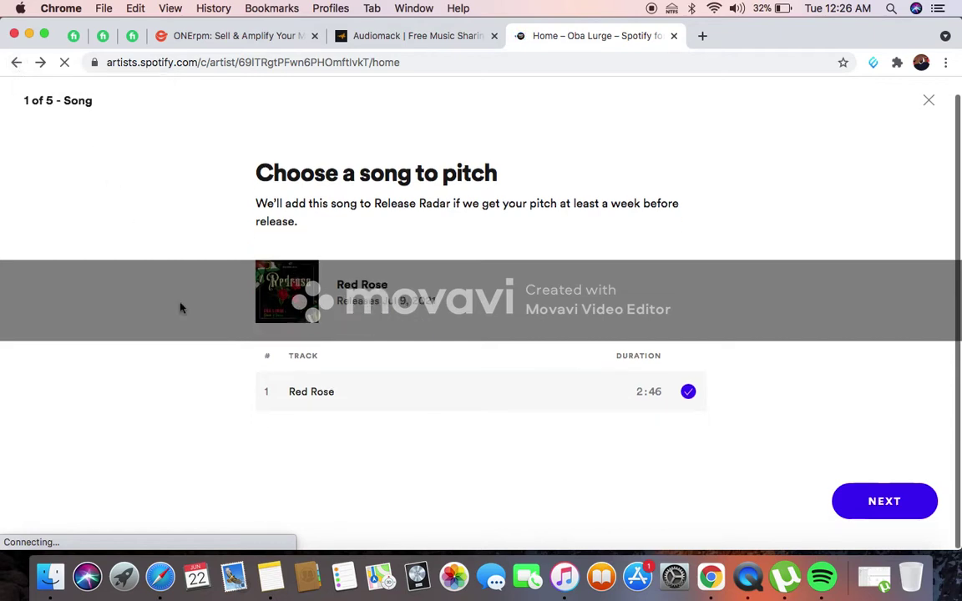
left_click(14, 65)
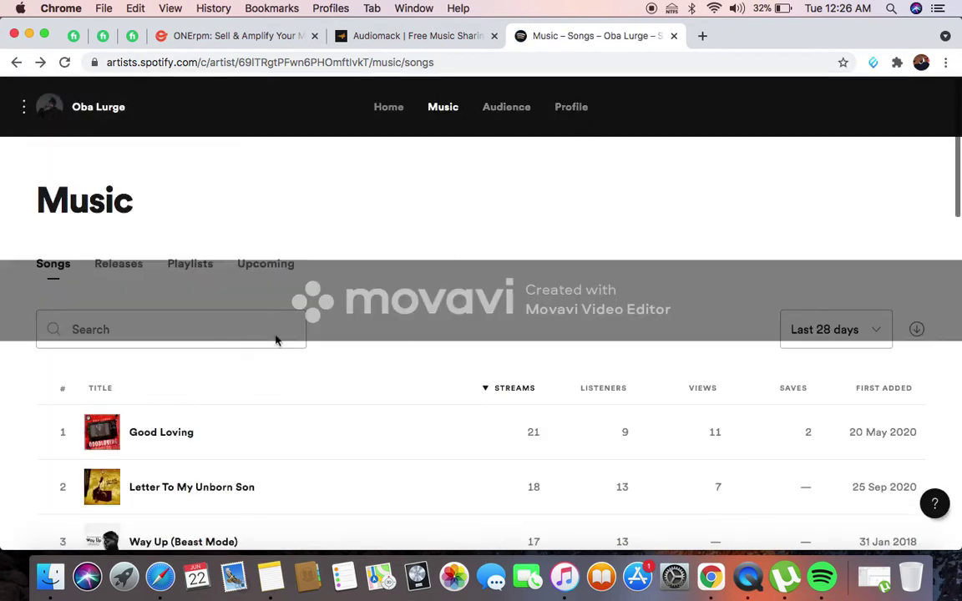
left_click(265, 265)
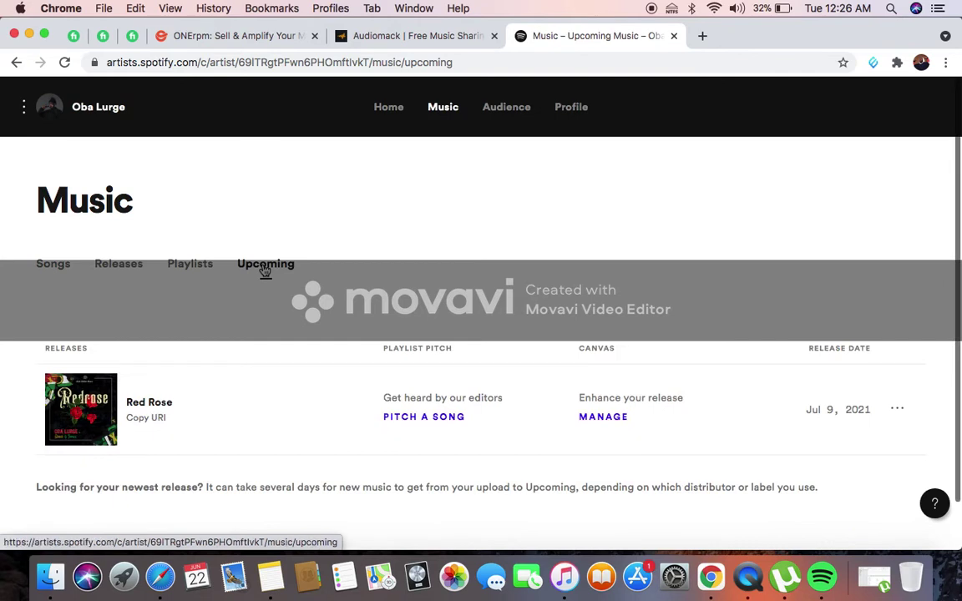
left_click(415, 416)
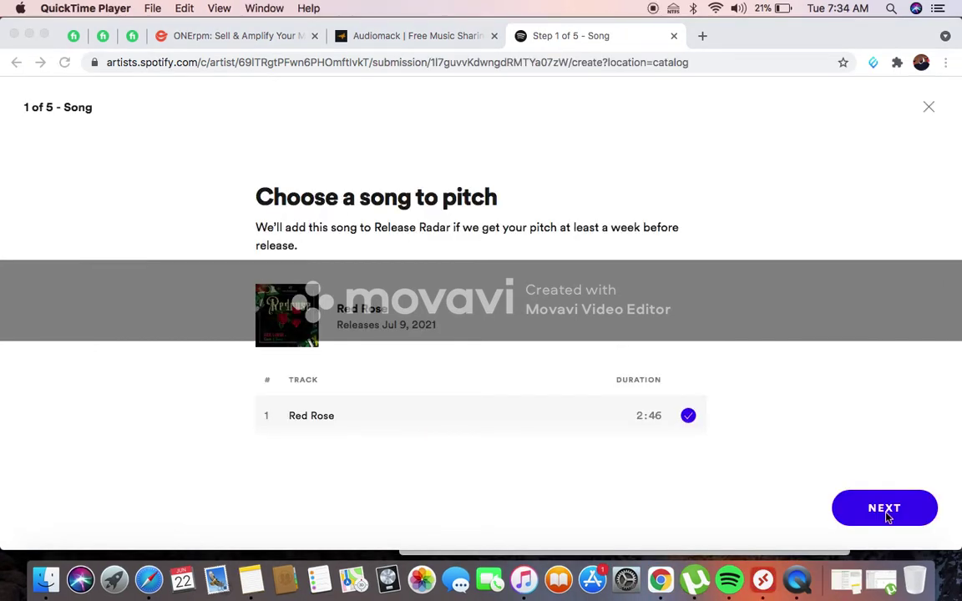
Step: Confirm Red Rose as the song to pitch and accept the artist's hometown and current base
left_click(888, 517)
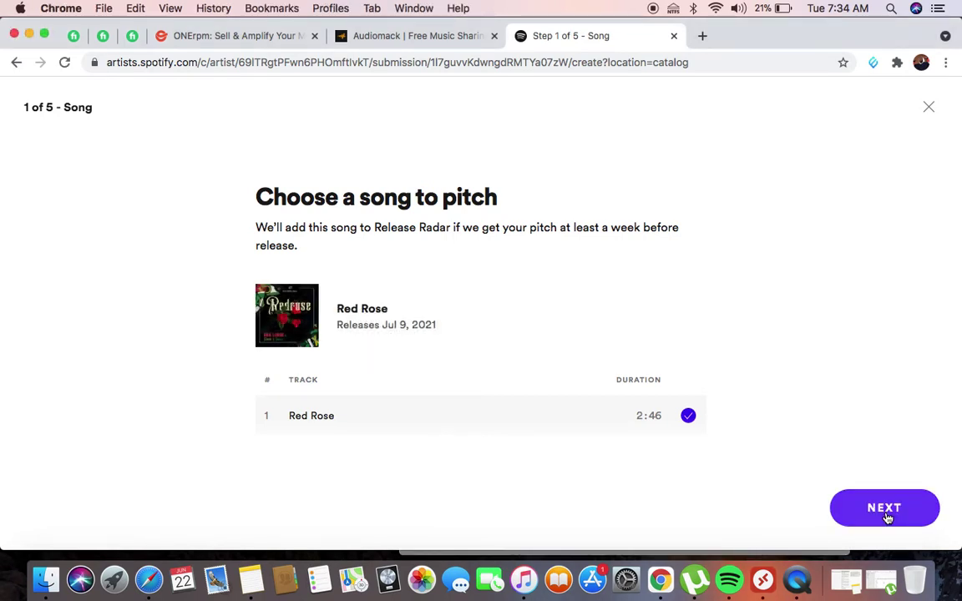
scroll(824, 345, "down", 1)
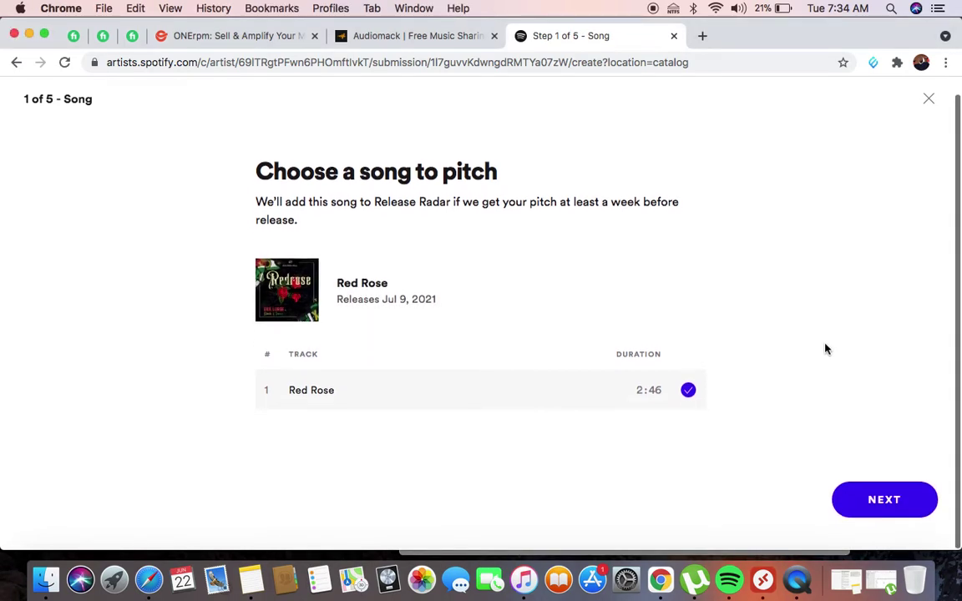
left_click(896, 517)
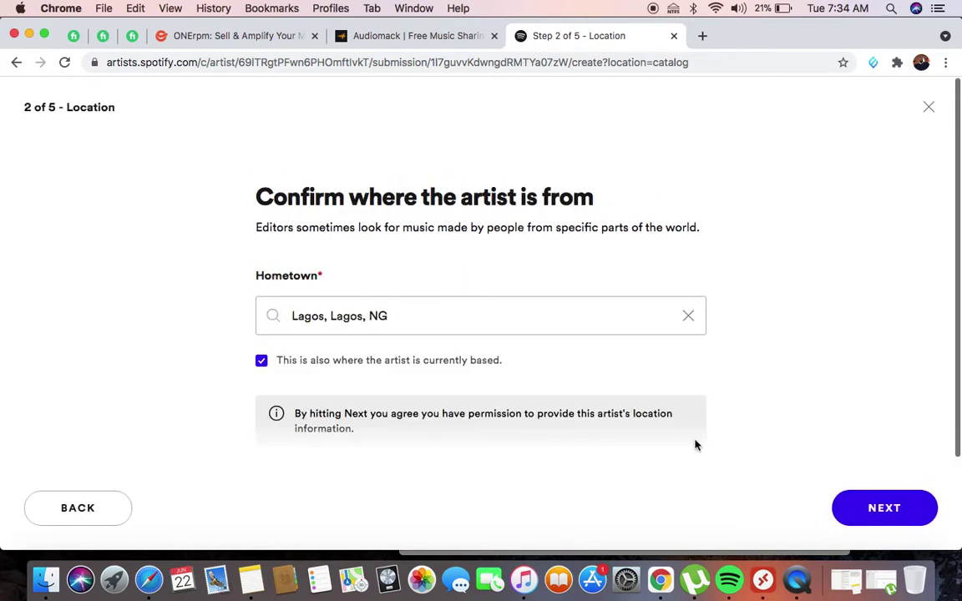
left_click(899, 518)
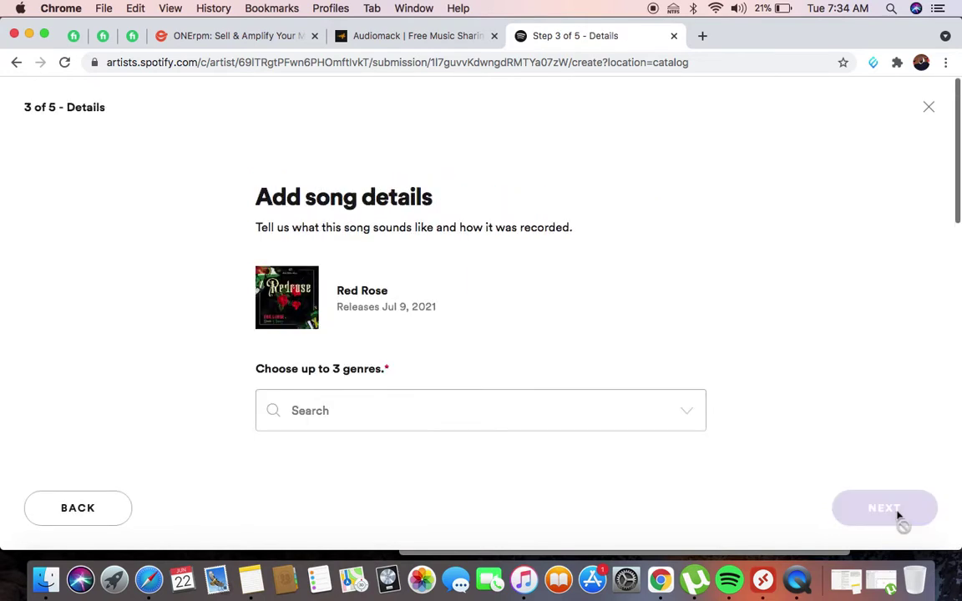
Step: Add Afrobeat and Afropop as genres for the song
left_click(554, 410)
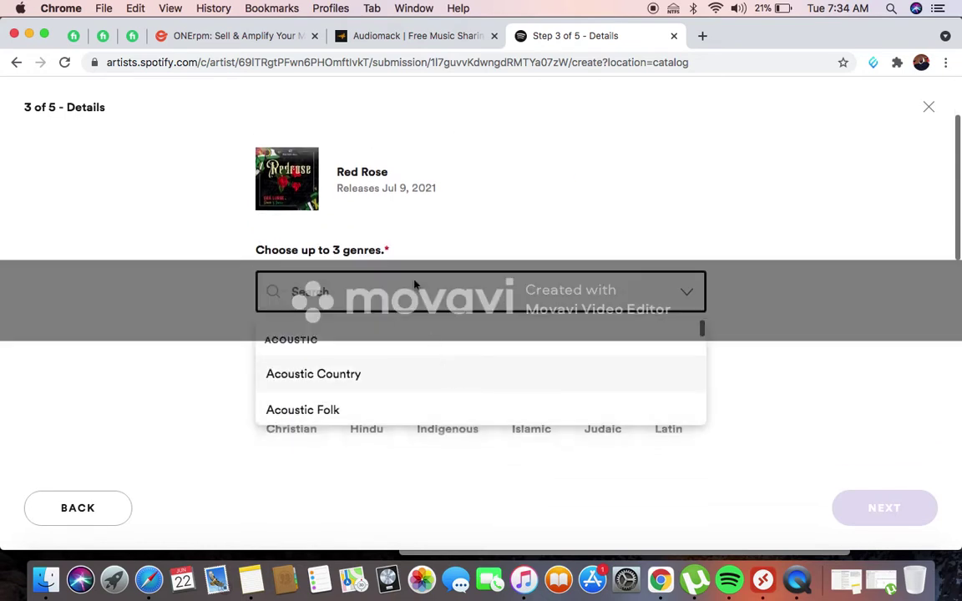
scroll(438, 417, "down", 1)
scroll(438, 418, "down", 8)
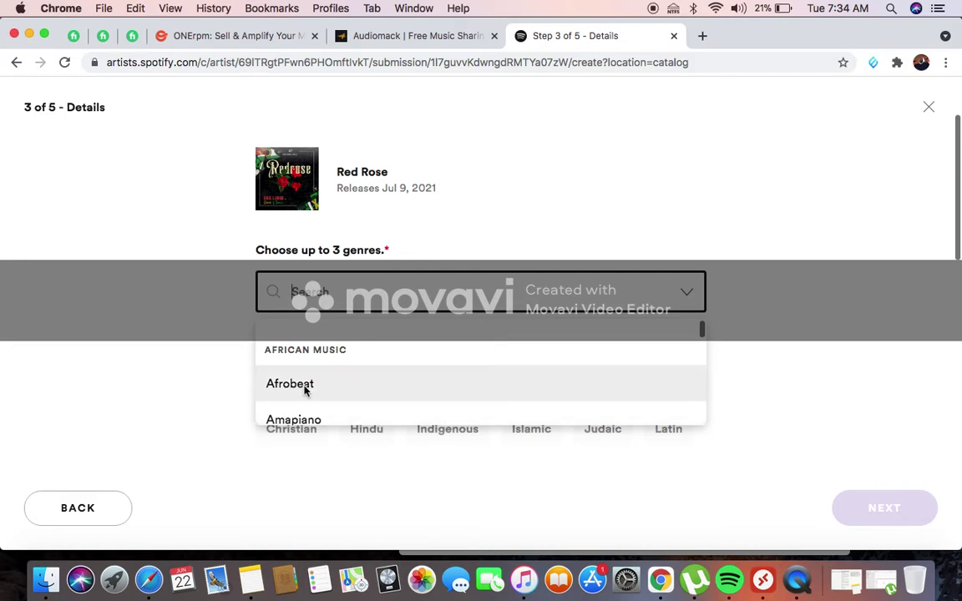
left_click(305, 387)
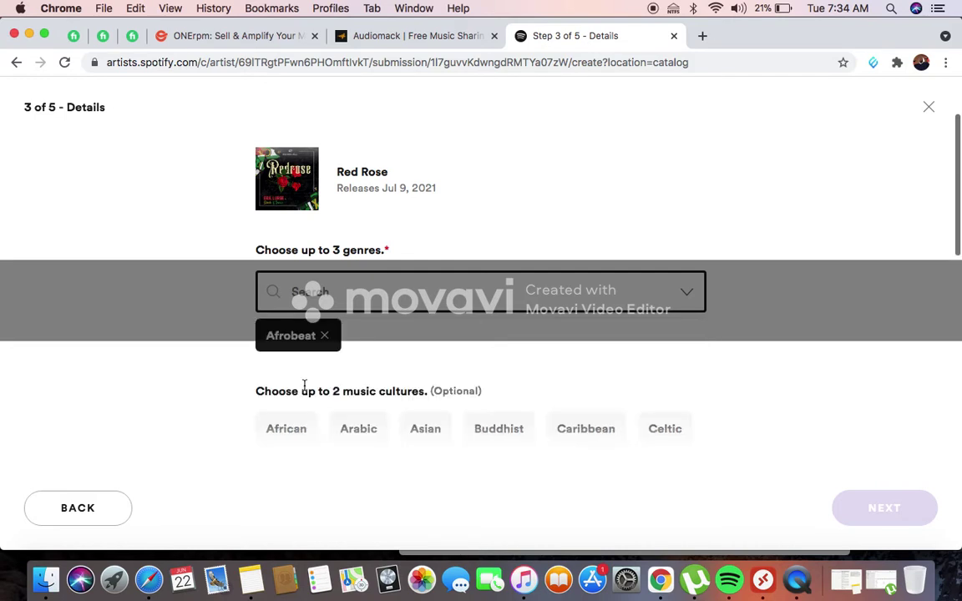
left_click(404, 296)
type("af")
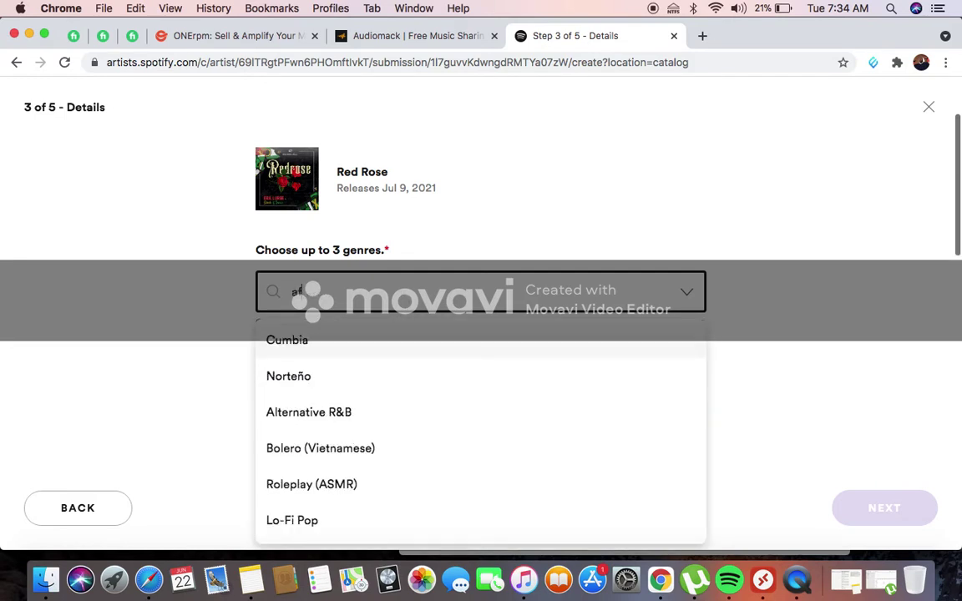
type("r")
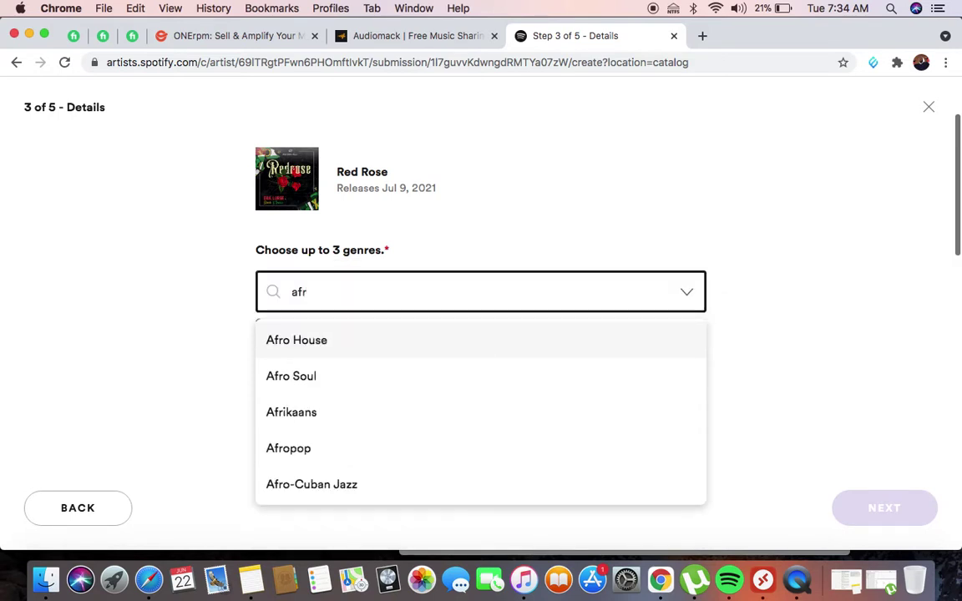
left_click(311, 456)
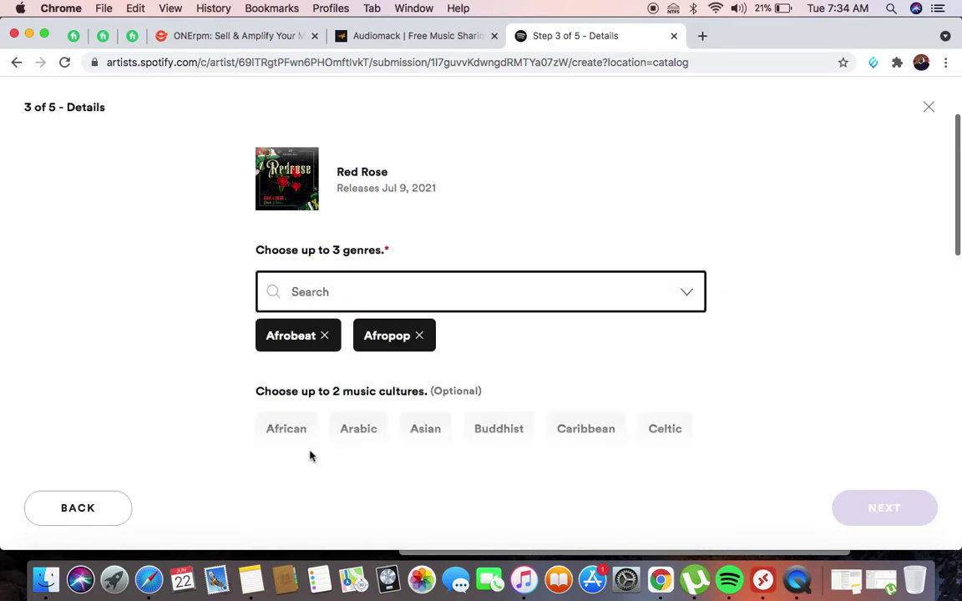
left_click(447, 298)
type("car")
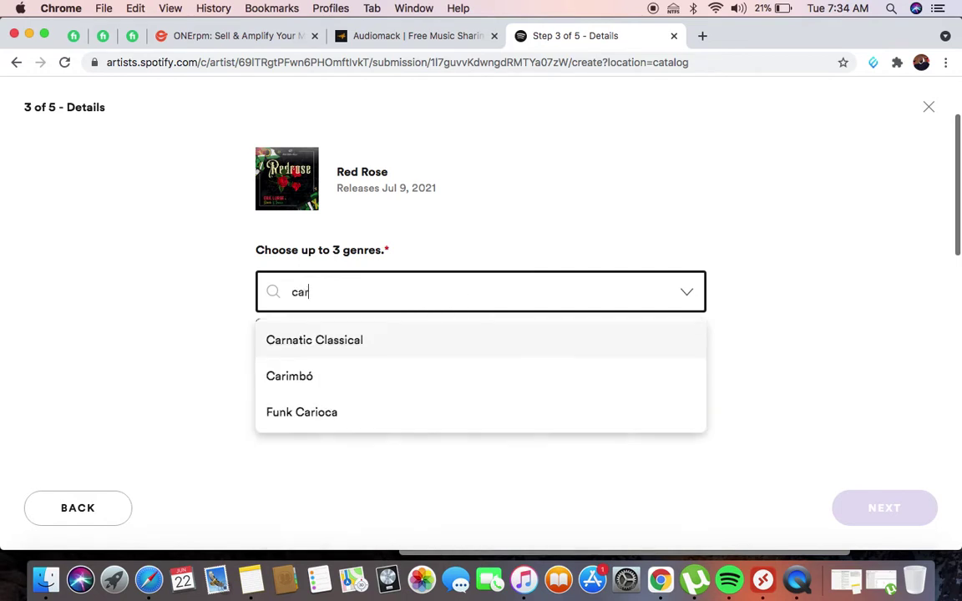
key("BackSpace")
key("BackSpace")
key("BackSpace")
type("afro")
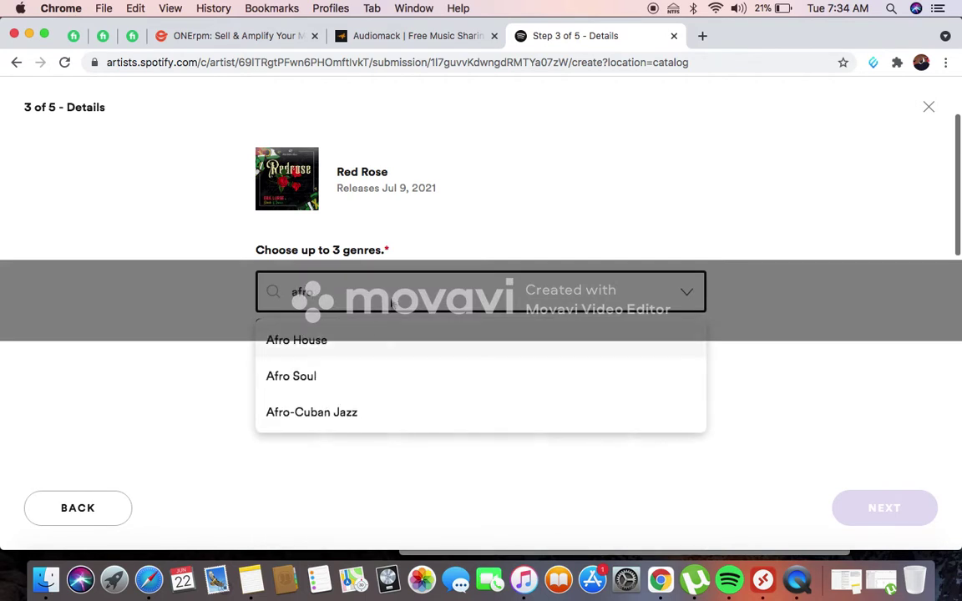
left_click(395, 278)
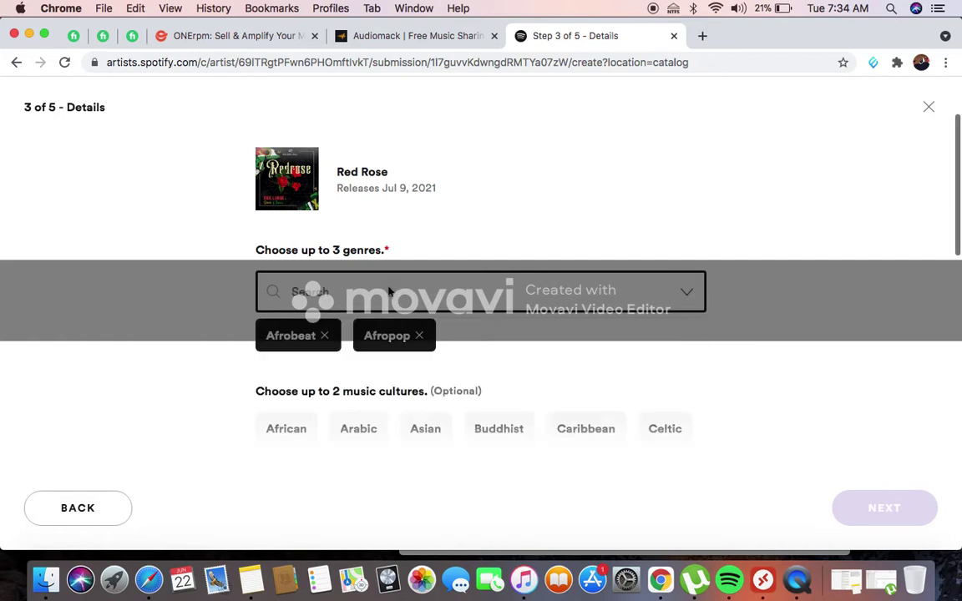
left_click(388, 290)
type("afro")
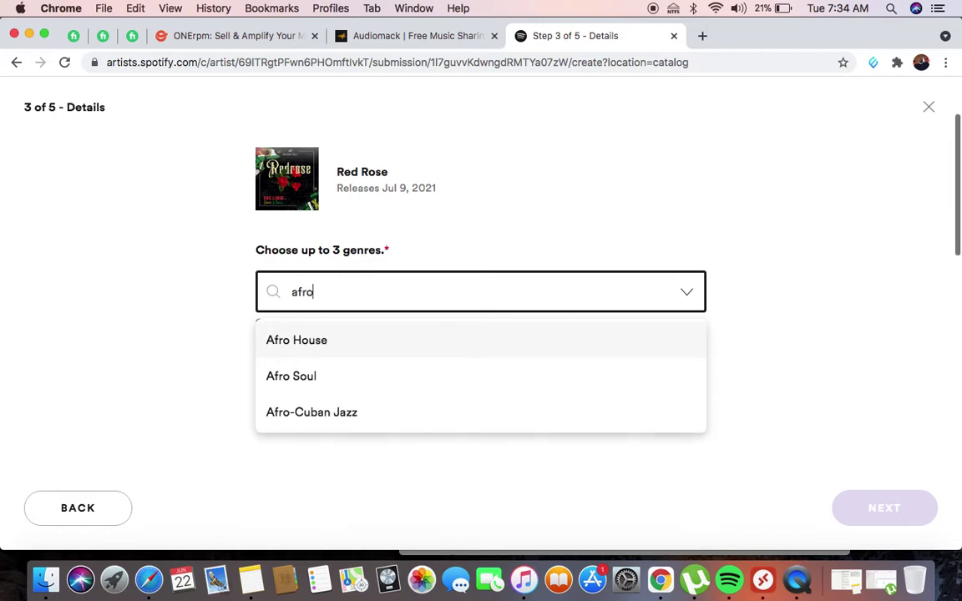
left_click(301, 343)
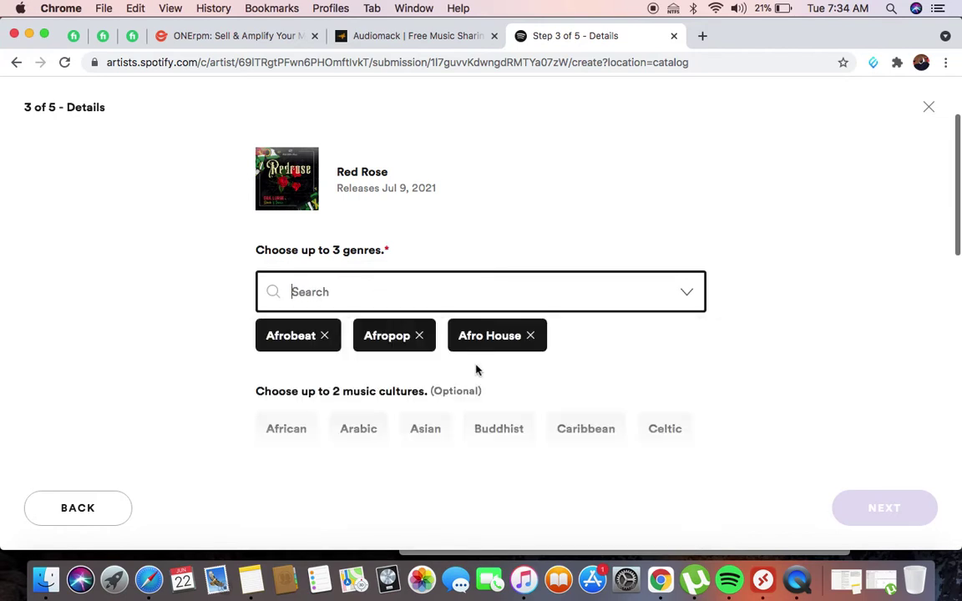
left_click(535, 337)
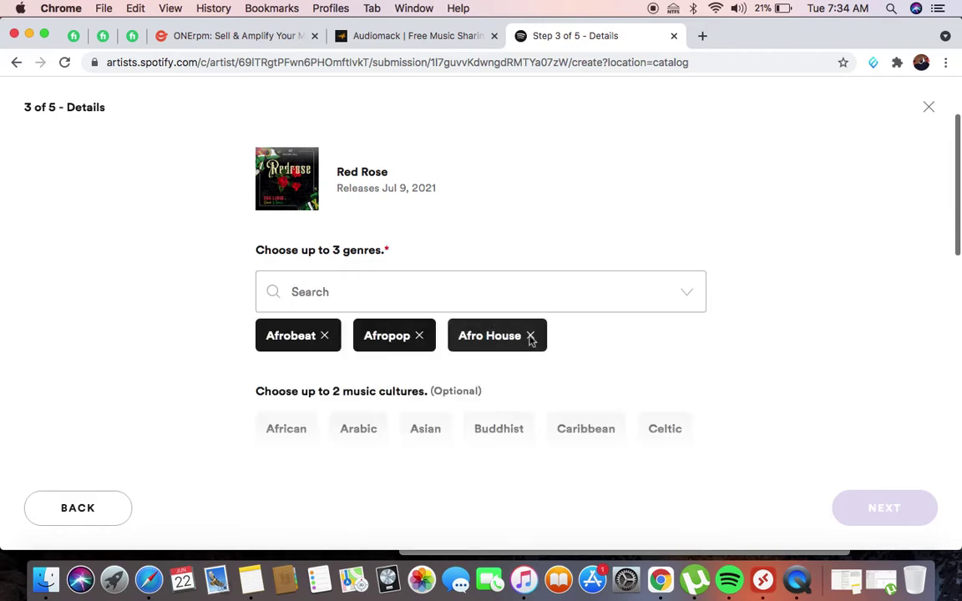
left_click(531, 333)
Step: Find the genres matching "dance" and add Dancehall as the song's third genre
left_click(507, 304)
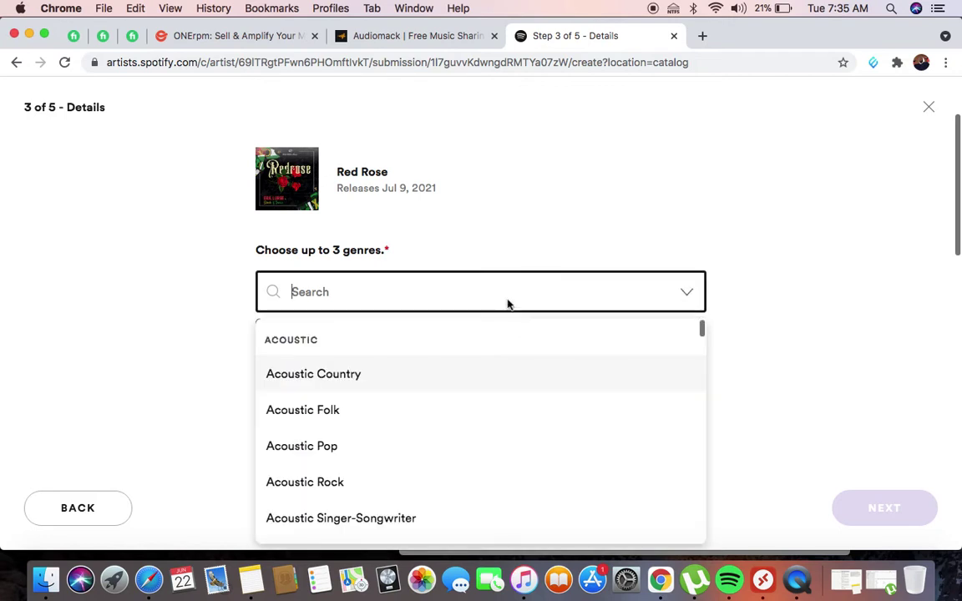
type("dan")
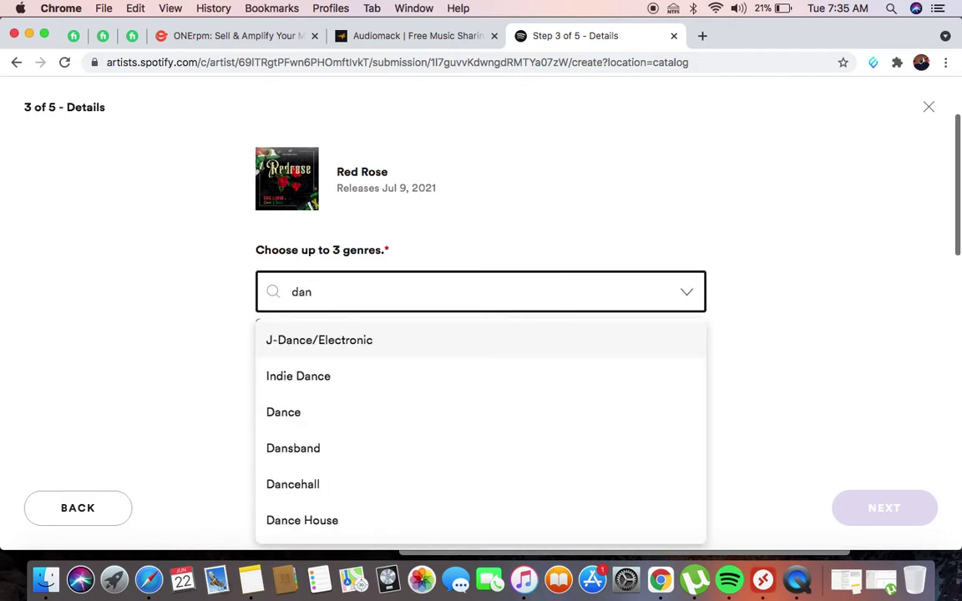
type("ce")
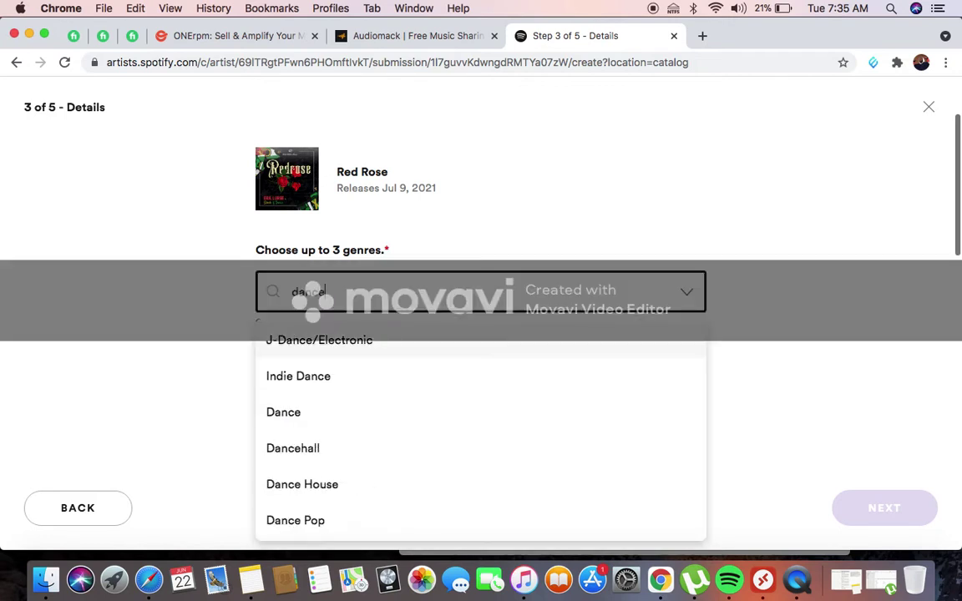
left_click(312, 449)
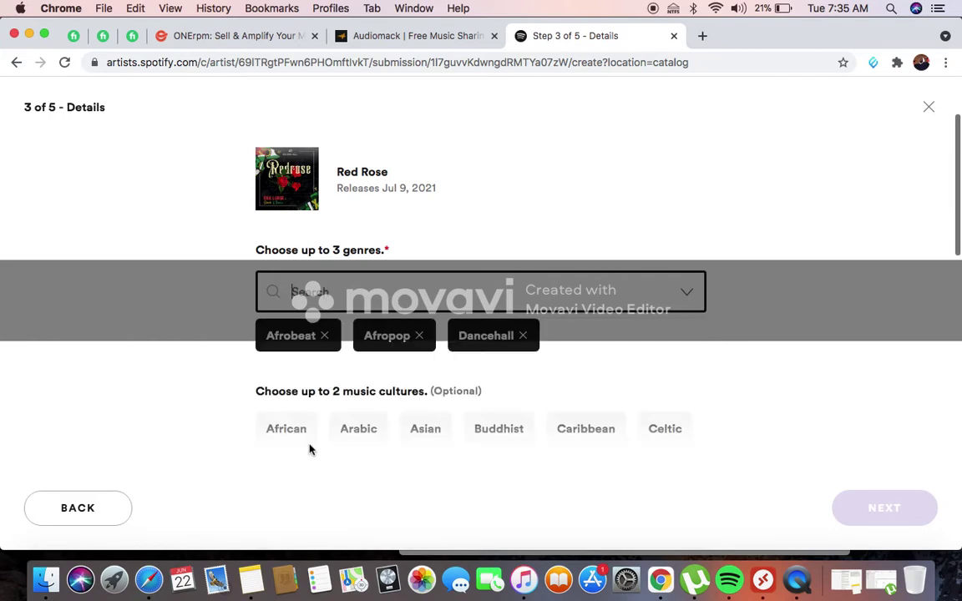
Step: Choose African and Caribbean as the music cultures, and Energetic and Sexy as the moods
scroll(812, 350, "down", 3)
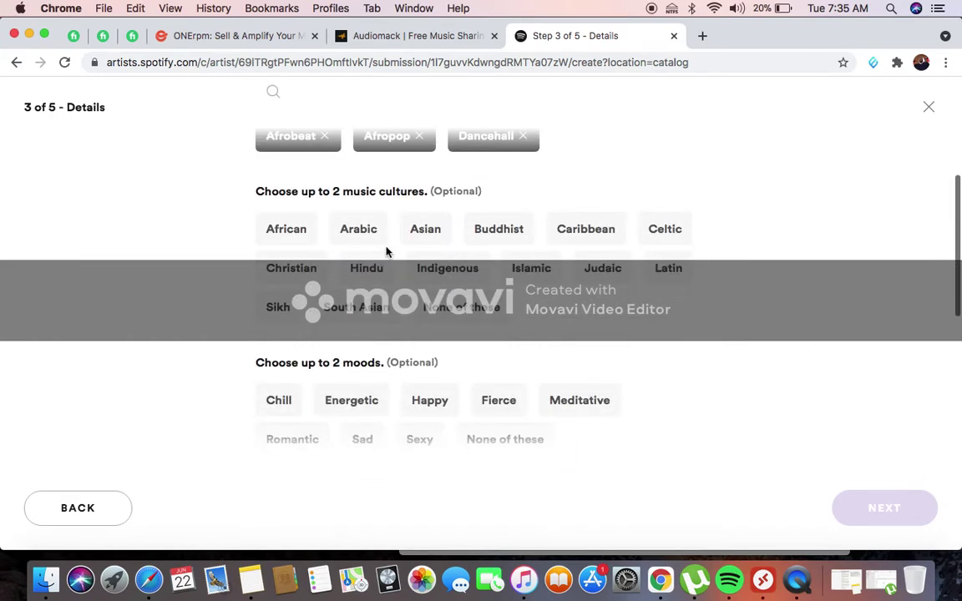
left_click(287, 238)
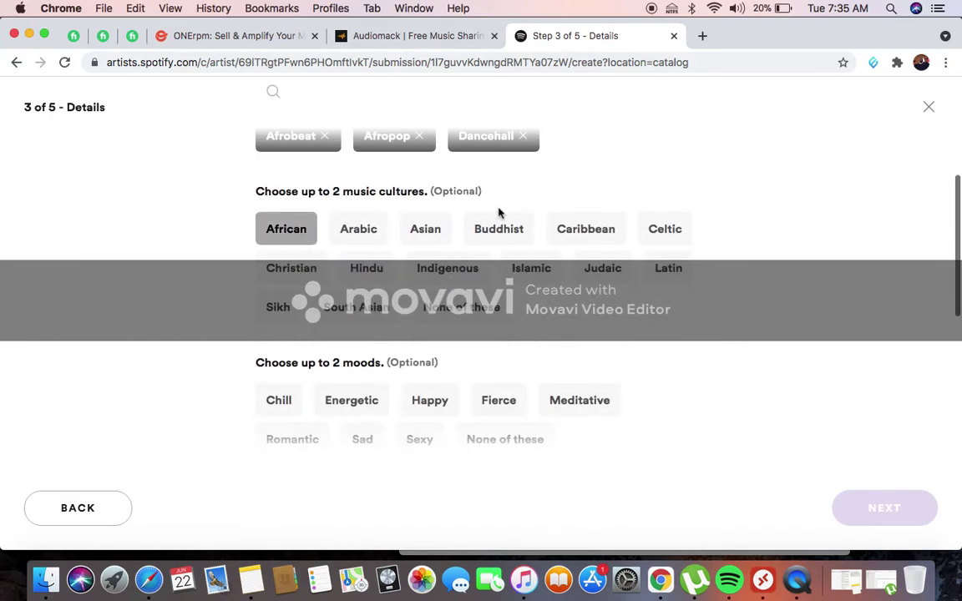
left_click(593, 242)
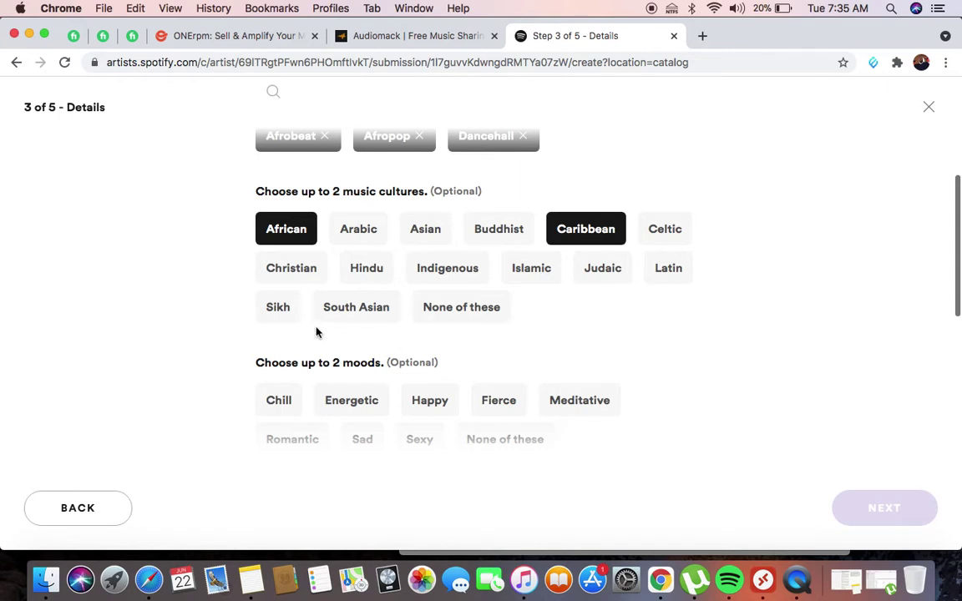
scroll(348, 339, "down", 3)
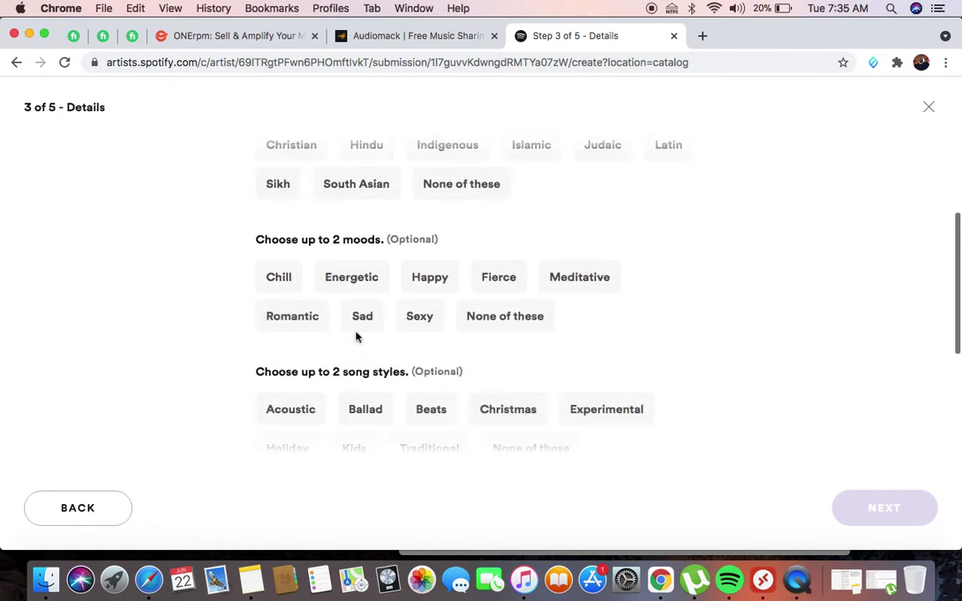
left_click(354, 281)
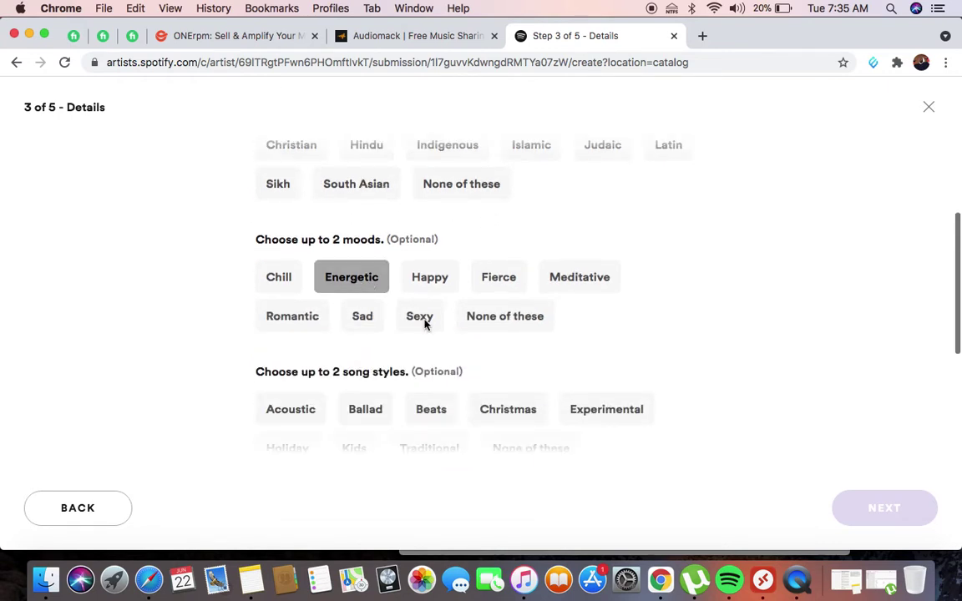
left_click(422, 322)
Step: Choose Beats and Traditional as the song styles
scroll(634, 340, "down", 5)
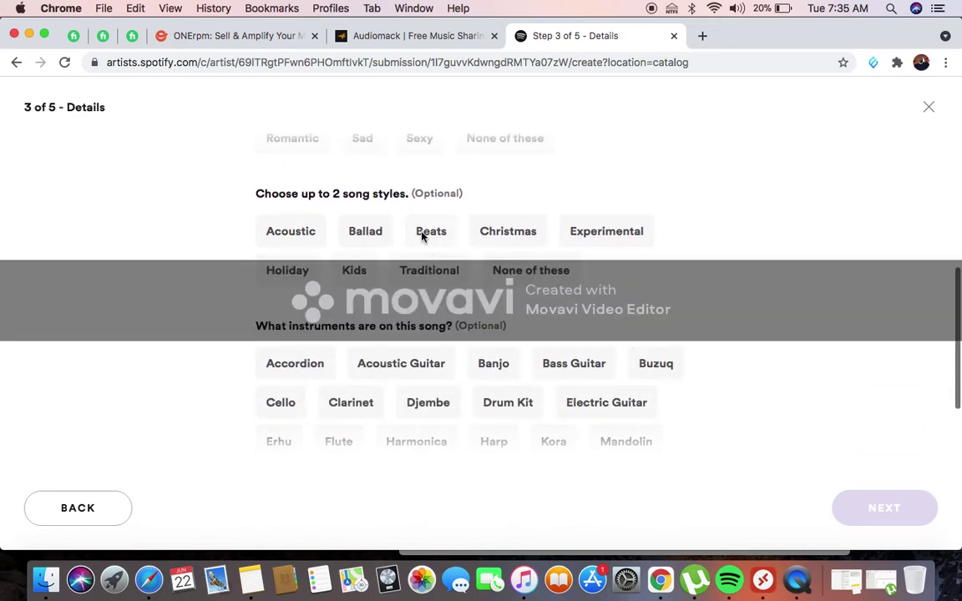
left_click(423, 234)
left_click(422, 237)
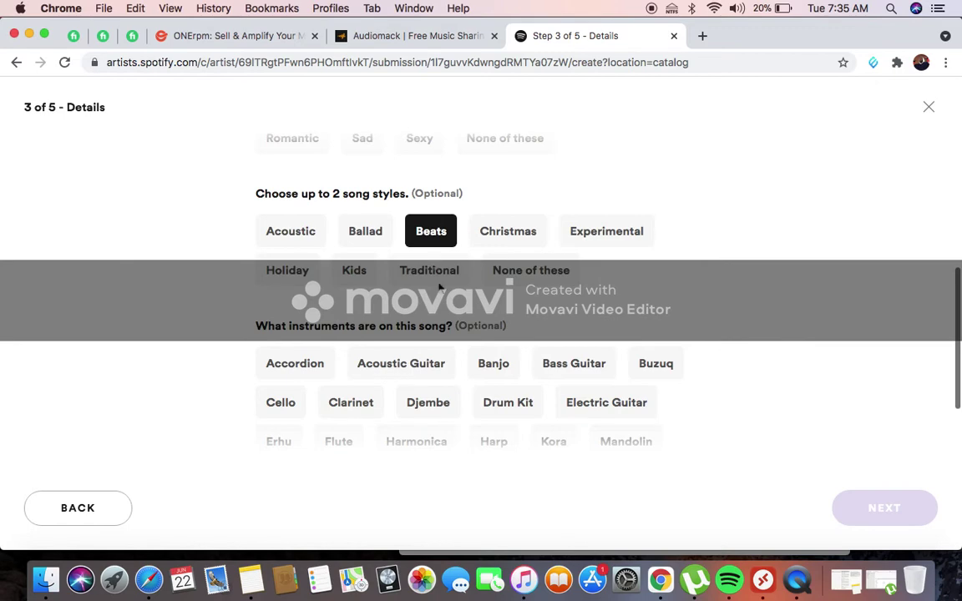
left_click(412, 271)
Step: Mark Accordion, Banjo, Bass Guitar, Electric Guitar and Drum Kit as instruments on the song
scroll(414, 272, "down", 3)
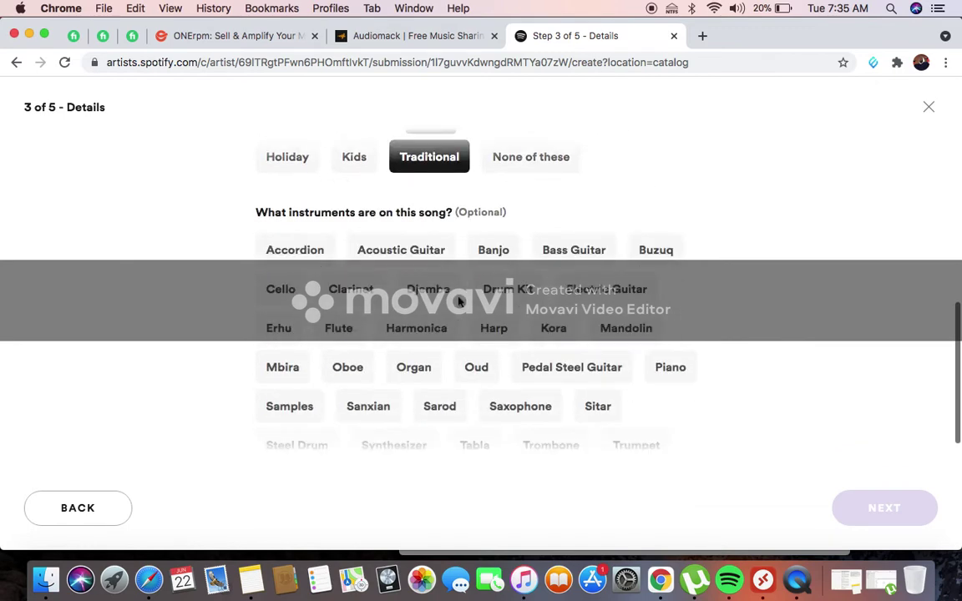
left_click(296, 258)
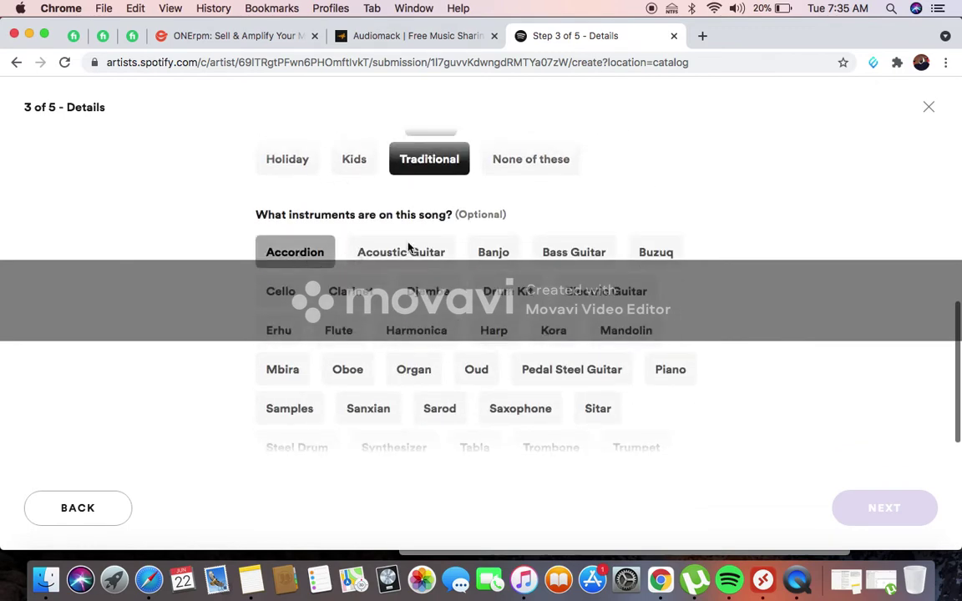
left_click(428, 265)
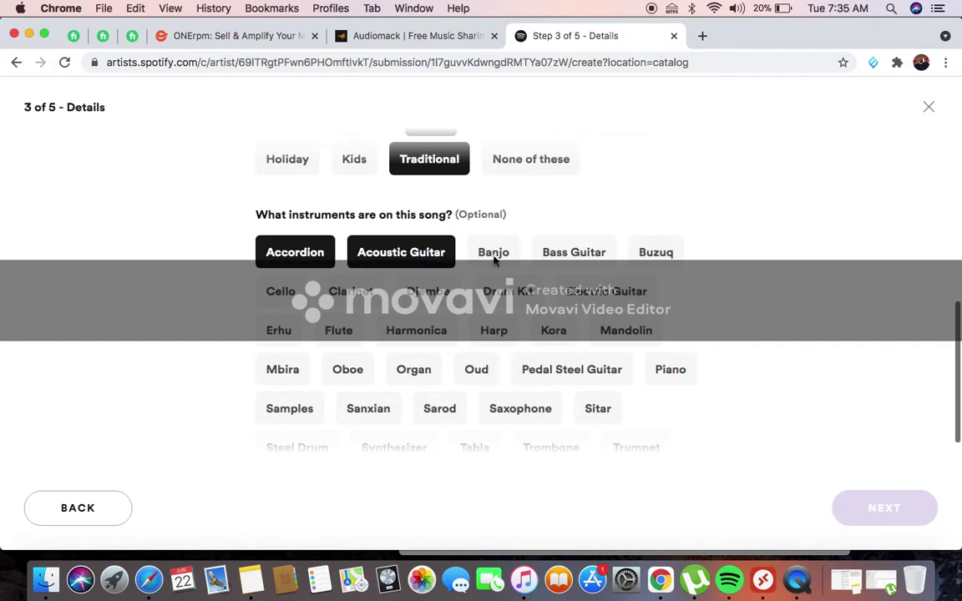
left_click(551, 258)
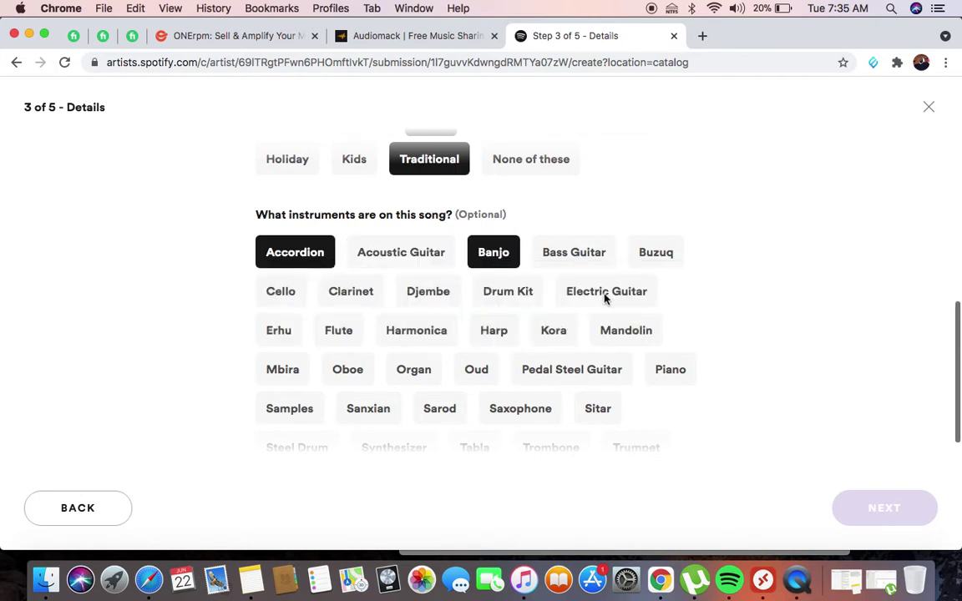
left_click(603, 298)
left_click(503, 294)
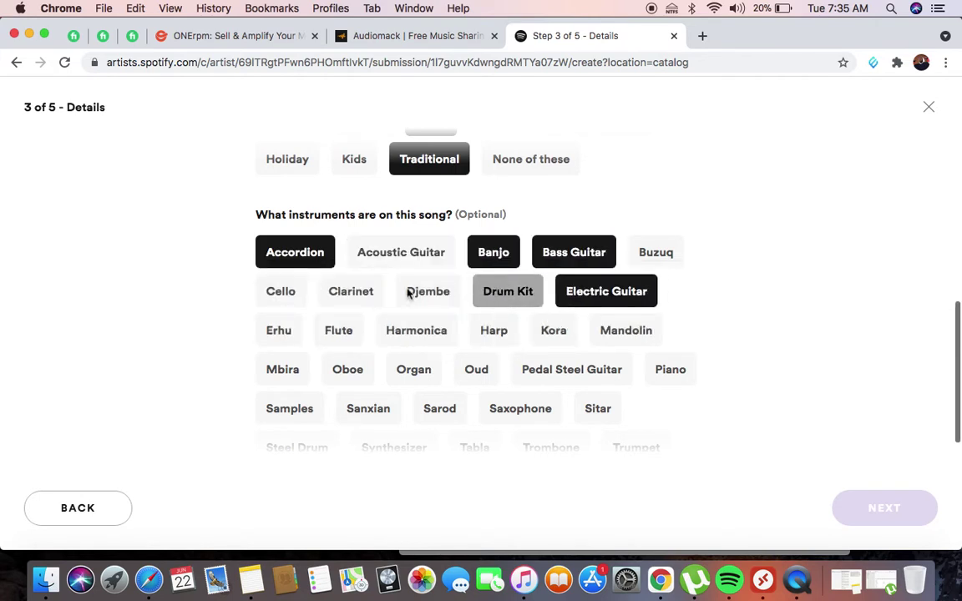
Step: Add Harmonica, Piano, Saxophone, Organ, Samples and Flute to the song's instruments
left_click(433, 336)
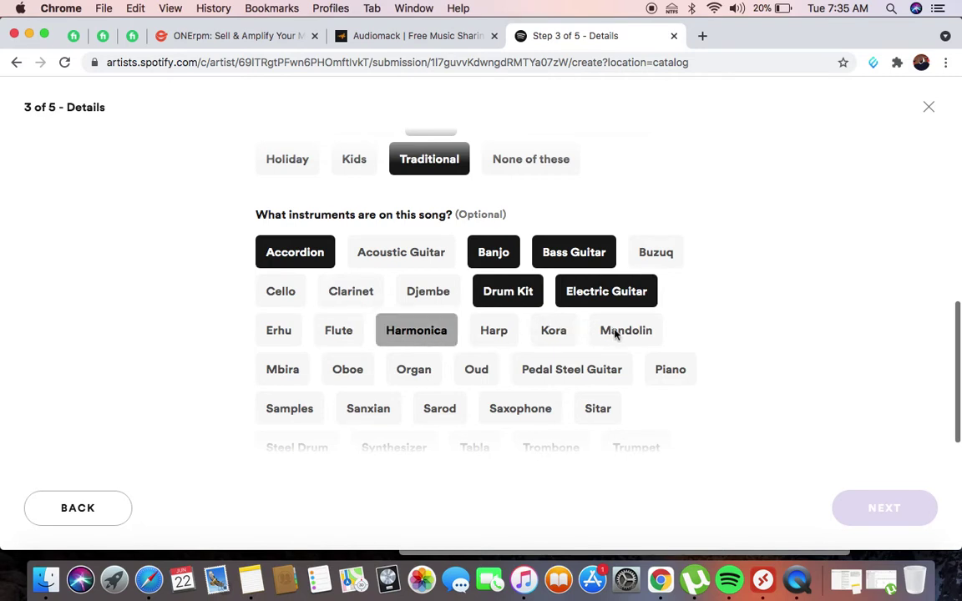
left_click(668, 378)
left_click(522, 409)
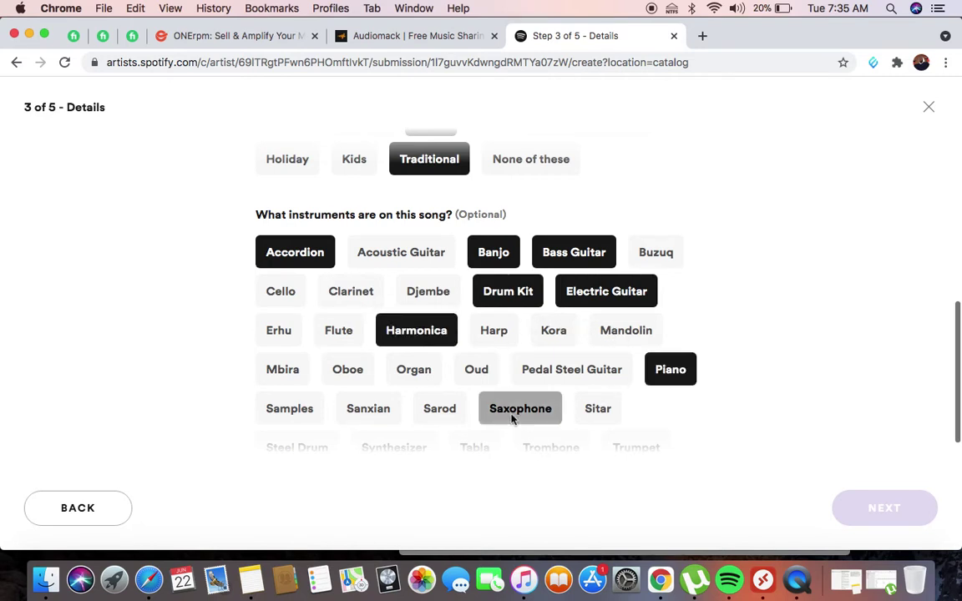
left_click(409, 375)
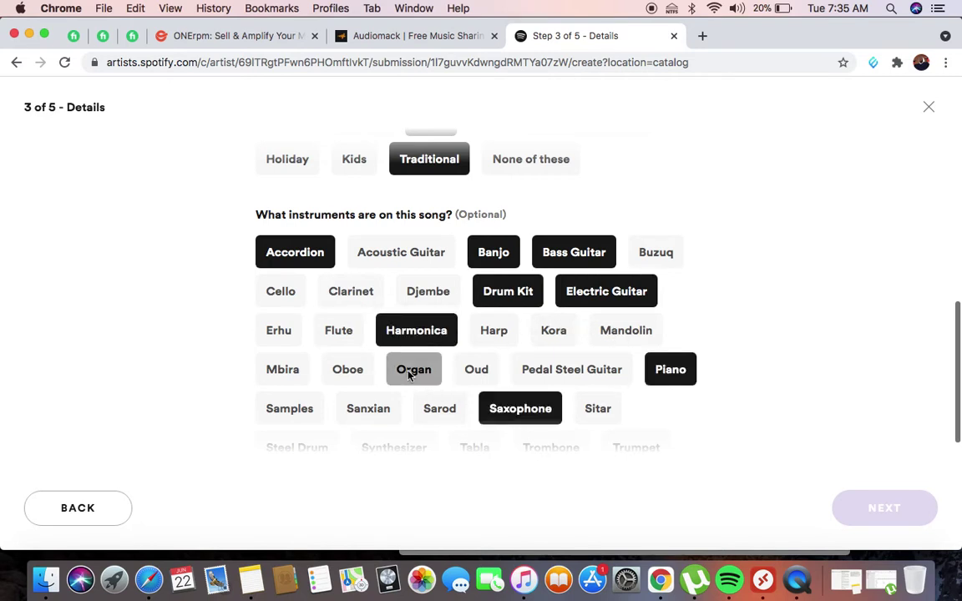
left_click(299, 403)
left_click(338, 330)
Step: Add Violin, Xylophone, Trumpet, Synthesizer and Steel Drum to the song's instruments
scroll(351, 343, "down", 3)
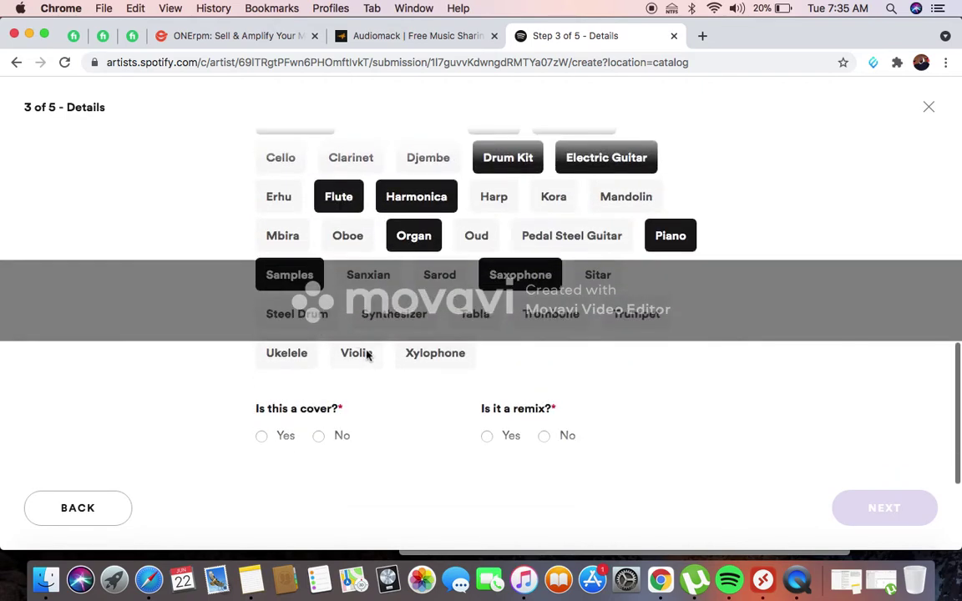
left_click(366, 355)
left_click(438, 349)
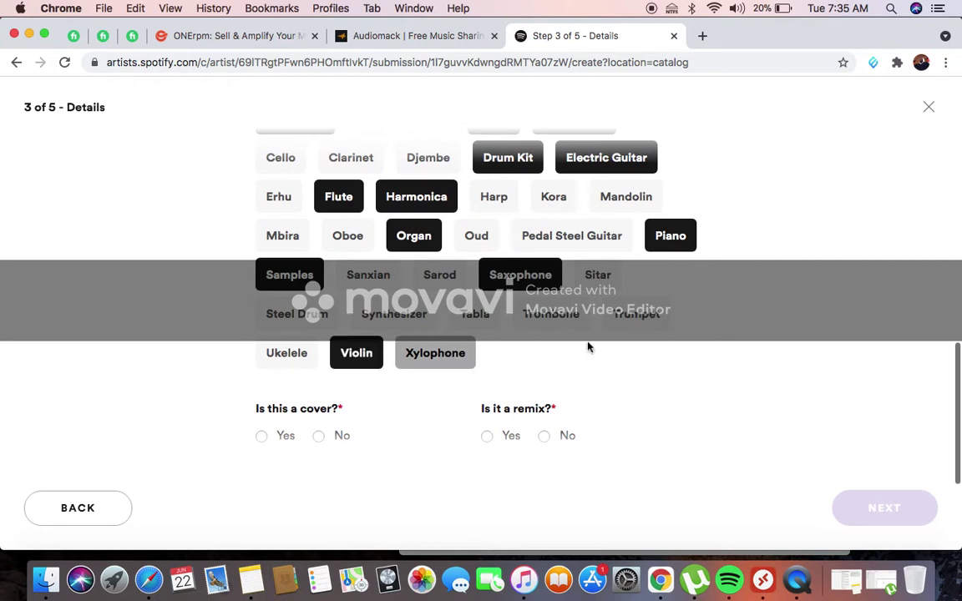
left_click(394, 315)
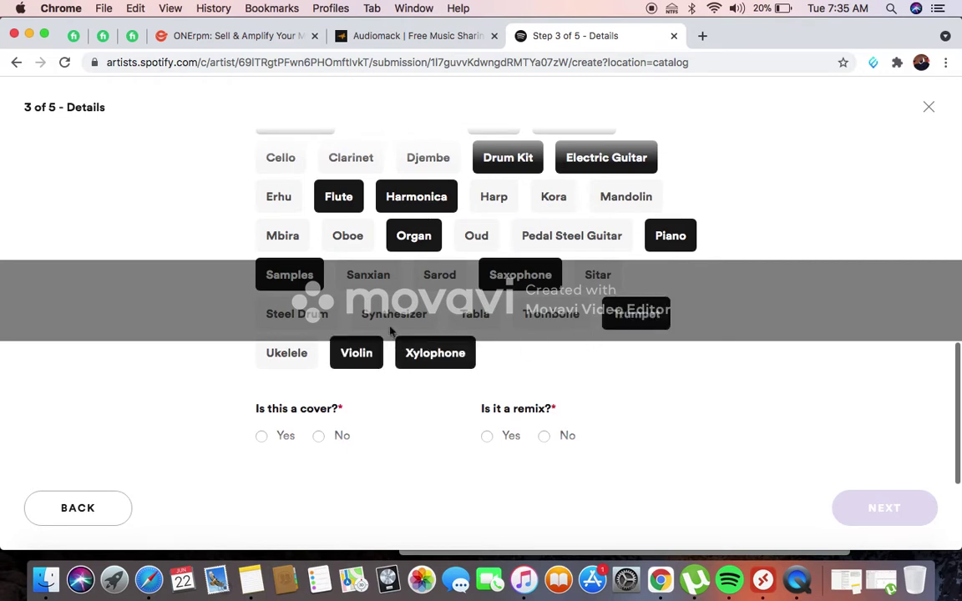
left_click(261, 311)
Step: Declare the song as not a cover, not a remix and not an instrumental, with Studio as the recording type
scroll(308, 368, "down", 3)
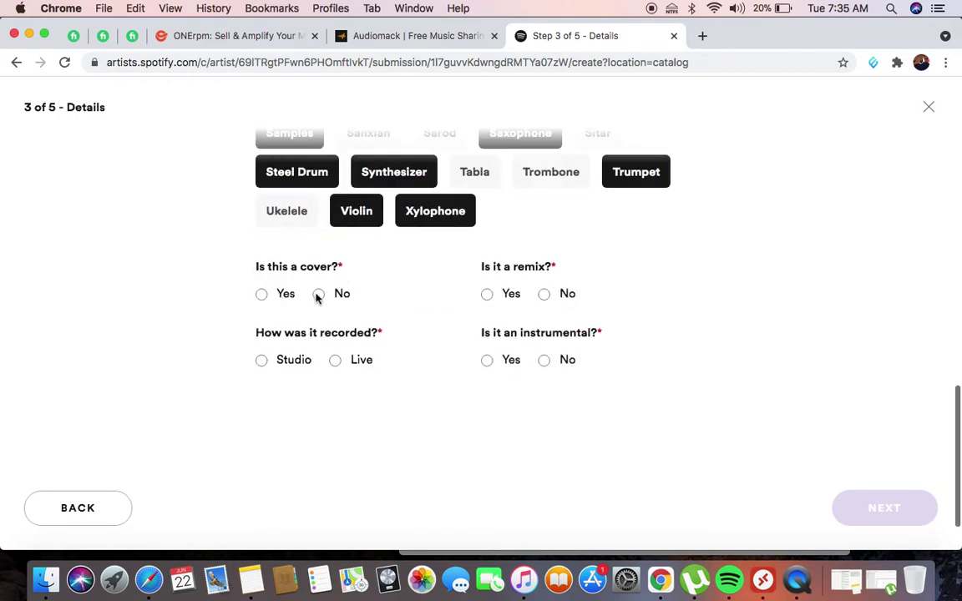
left_click(544, 297)
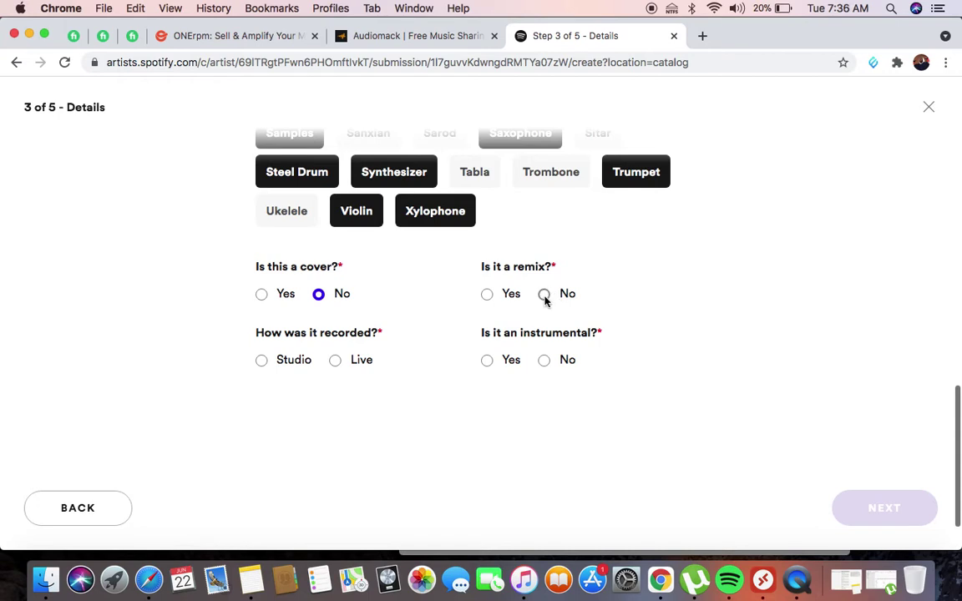
left_click(262, 362)
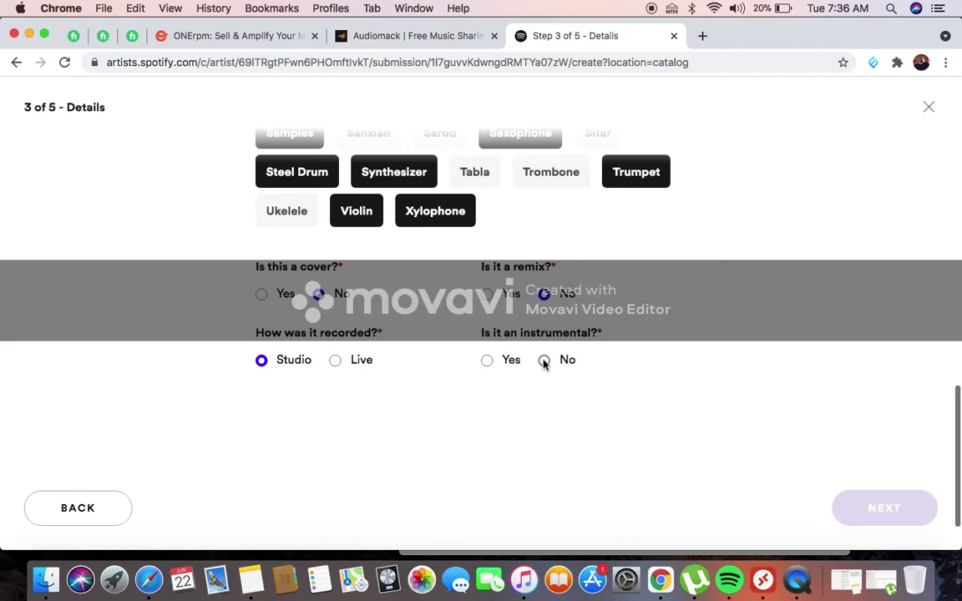
left_click(544, 361)
Step: Set English as the language of the lyrics and continue to the Description step
scroll(693, 402, "down", 5)
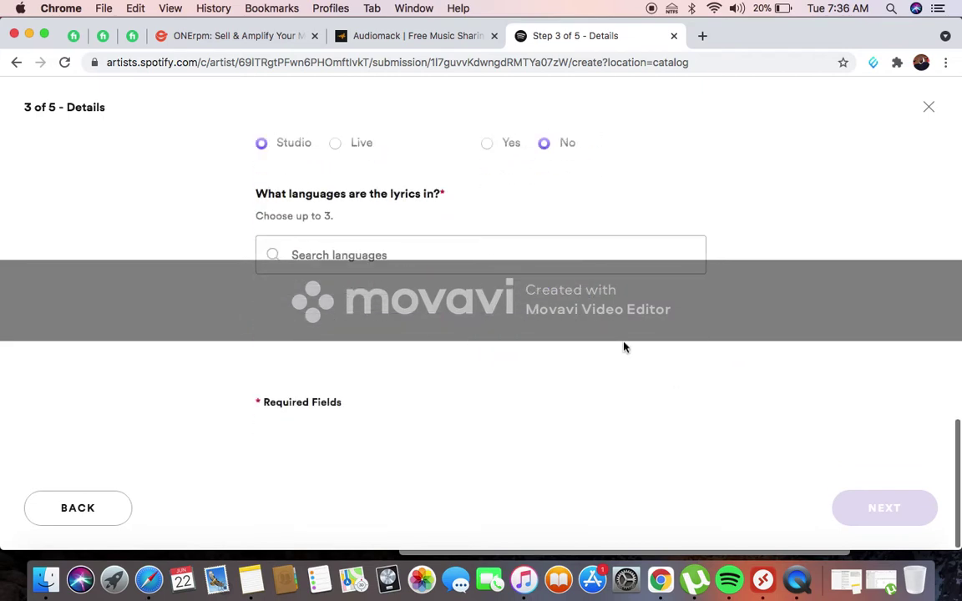
left_click(476, 251)
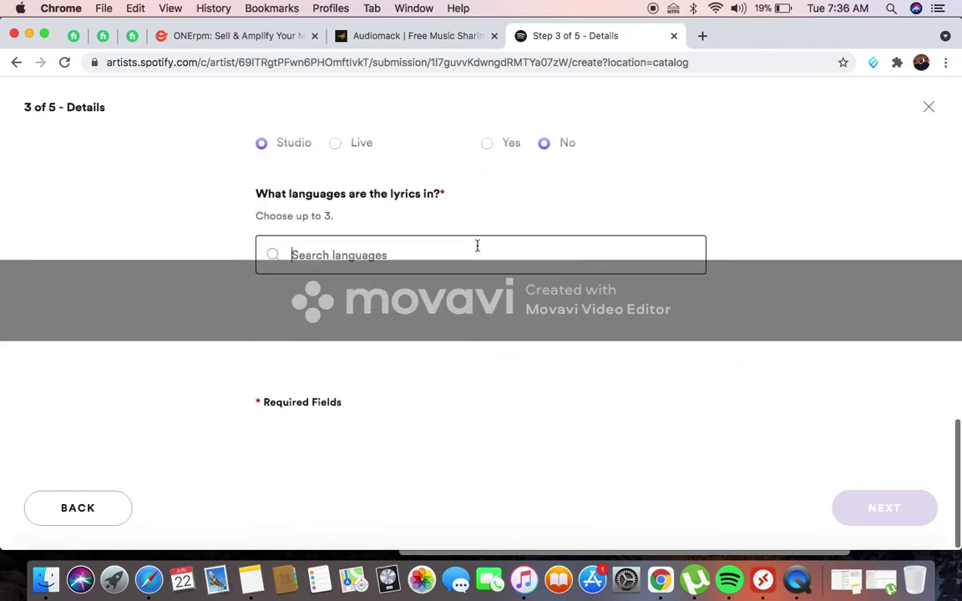
type("engl")
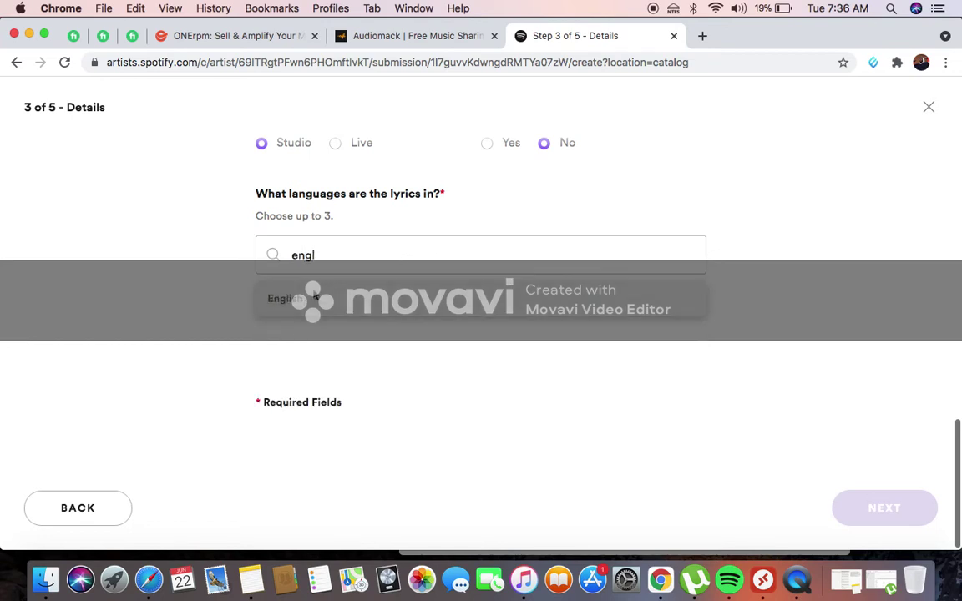
left_click(332, 306)
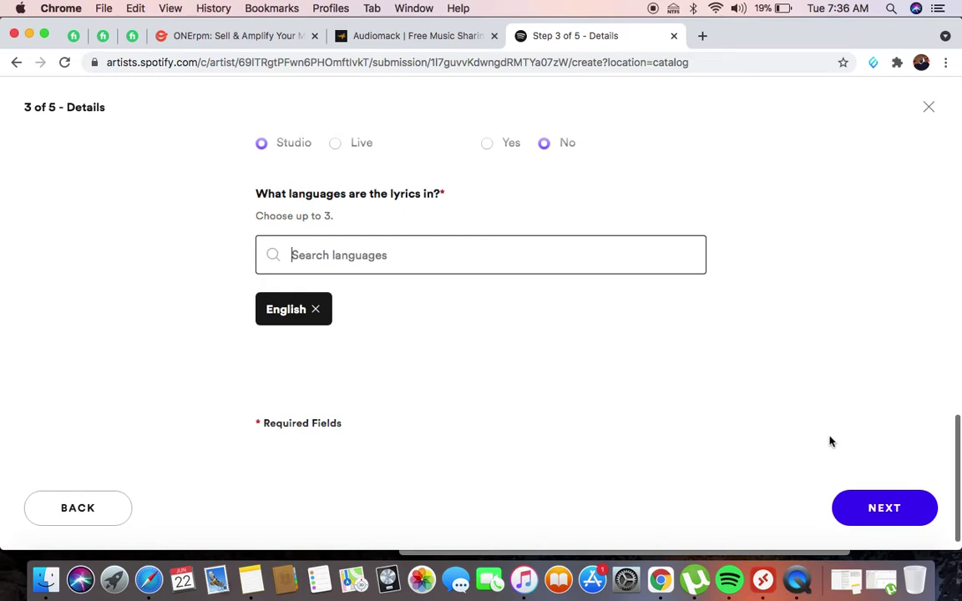
left_click(897, 510)
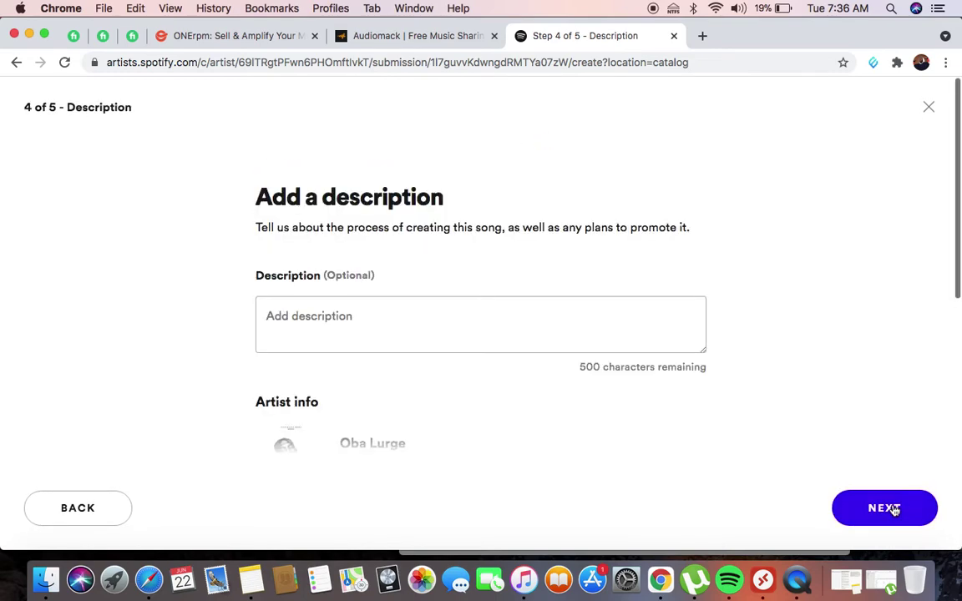
Step: Switch to Notes and copy the full text of the note describing Red Rose
left_click(251, 579)
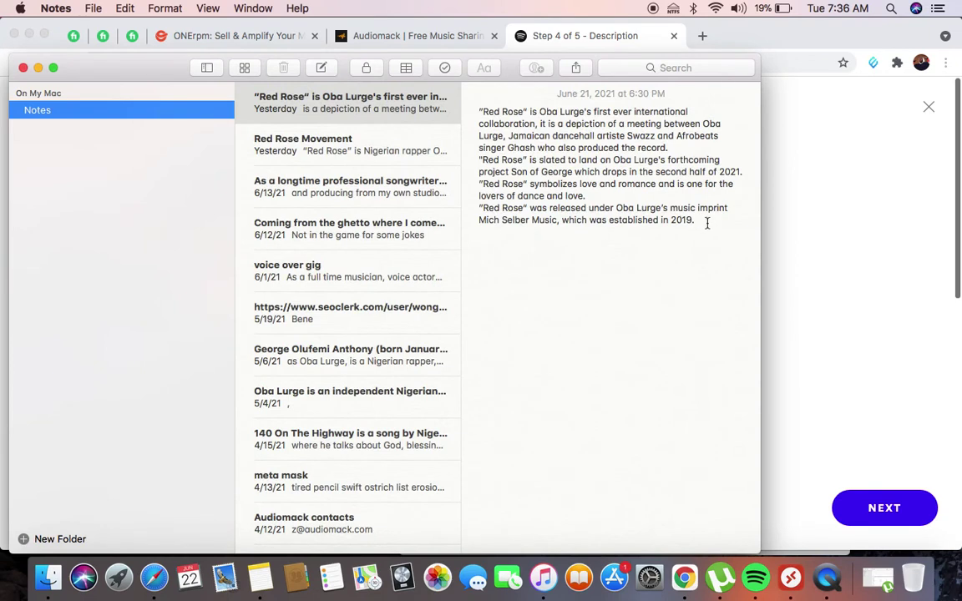
left_click_drag(707, 223, 455, 79)
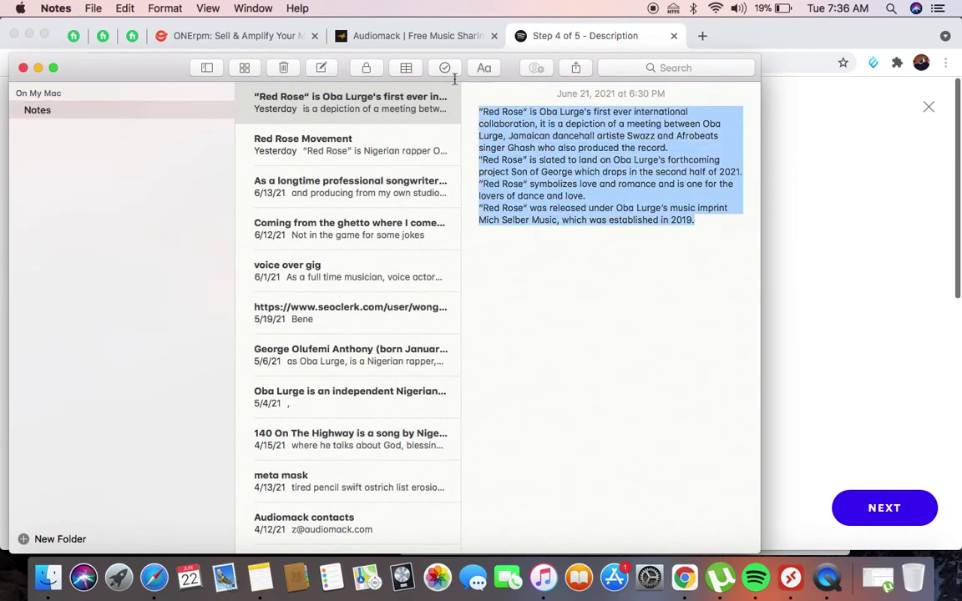
right_click(556, 132)
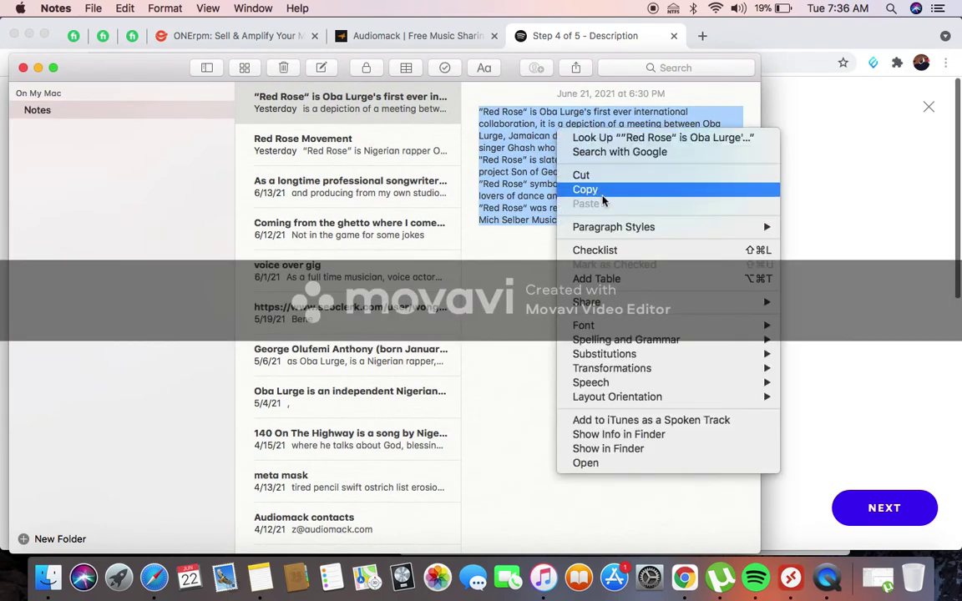
left_click(599, 192)
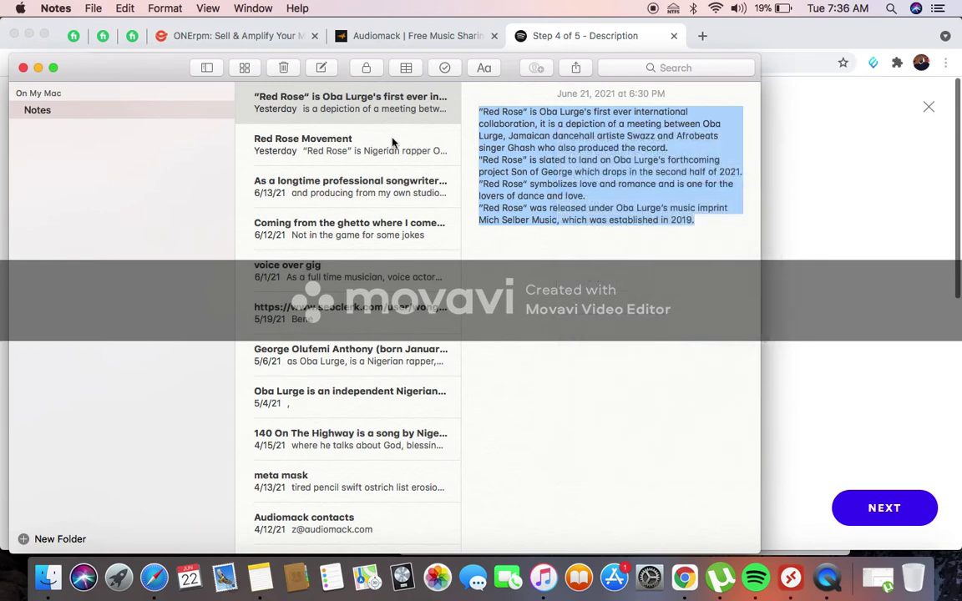
Step: Put Notes away and paste the copied text into the song's description in the submission form
left_click(38, 69)
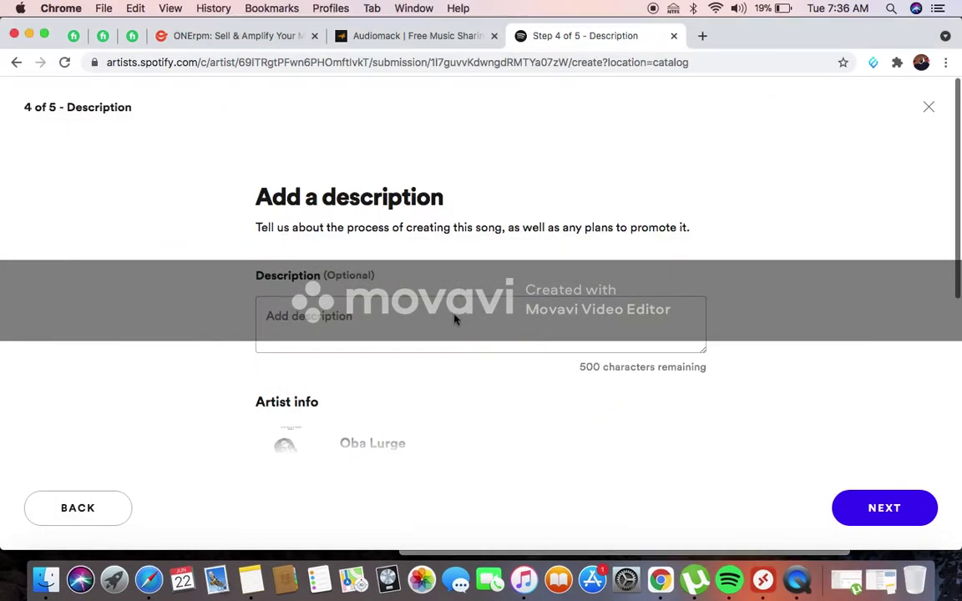
left_click(365, 323)
right_click(365, 326)
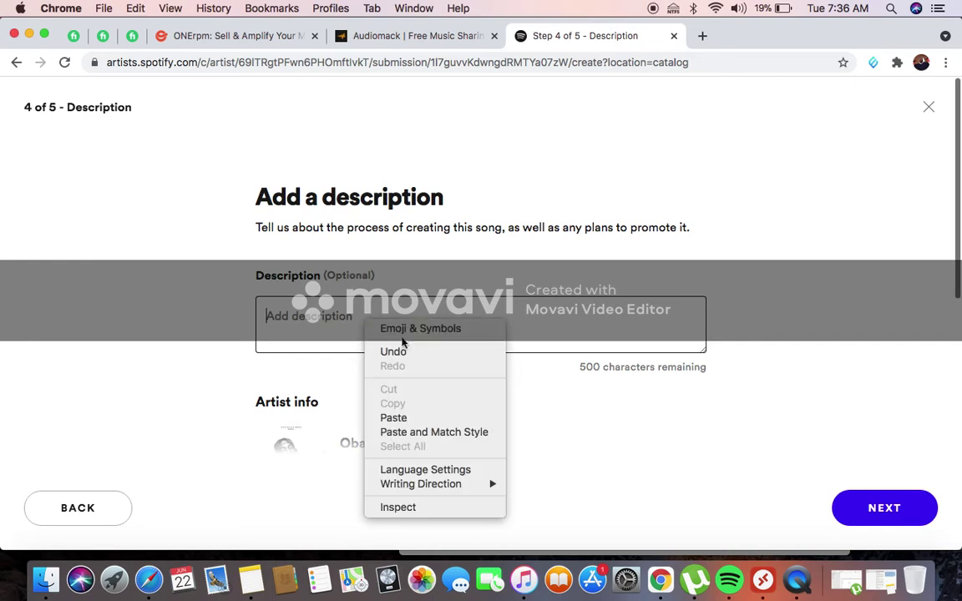
left_click(402, 418)
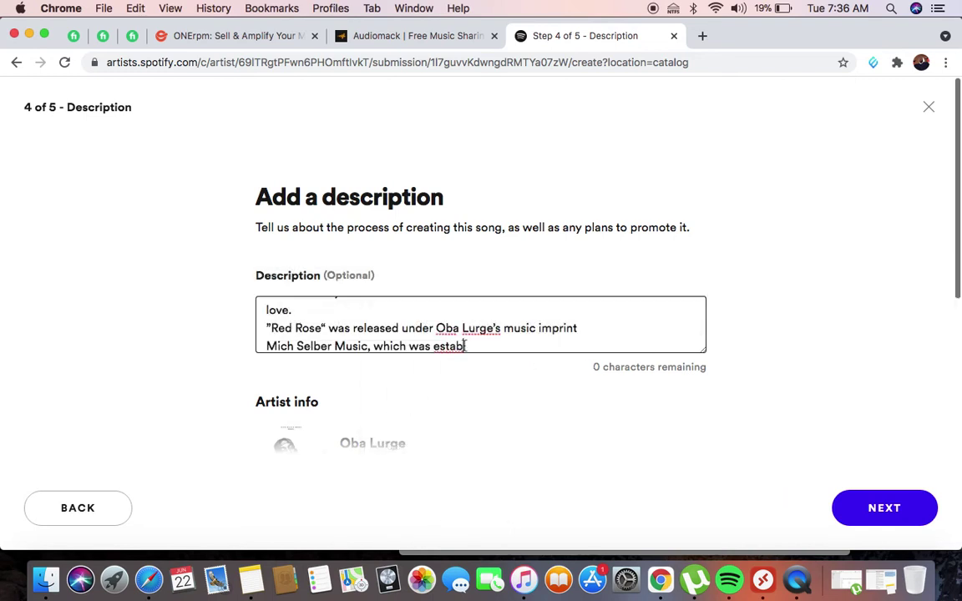
Step: Delete the cut-off closing clause of the description so that it ends with "Mich Selber Music."
key("BackSpace")
key("BackSpace")
key("BackSpace")
key("BackSpace")
key("BackSpace")
key("BackSpace")
key("BackSpace")
key("BackSpace")
key("BackSpace")
key("BackSpace")
key("BackSpace")
key("BackSpace")
key("BackSpace")
key("BackSpace")
key("BackSpace")
key("BackSpace")
key("BackSpace")
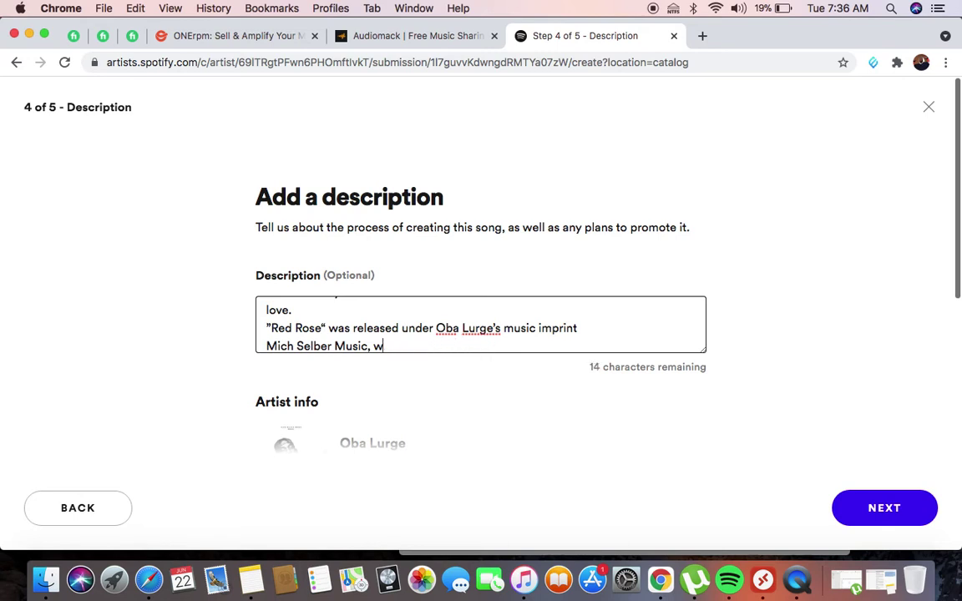
type(".")
Step: Reread the description and remove the quotation marks around Red Rose in the sentence about the Son of George project
scroll(463, 328, "up", 2)
scroll(464, 329, "down", 1)
scroll(463, 328, "up", 3)
scroll(463, 329, "up", 4)
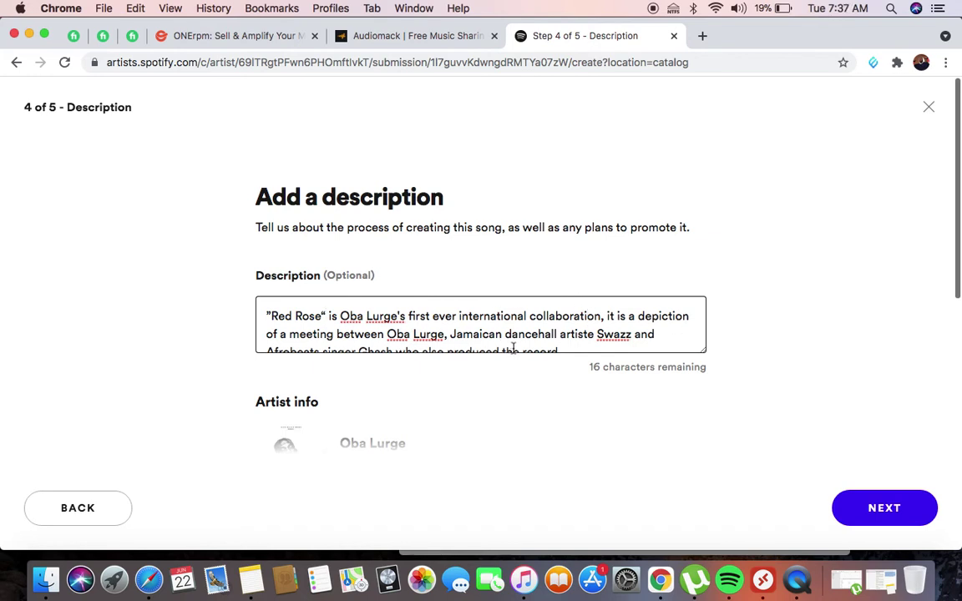
scroll(649, 337, "down", 2)
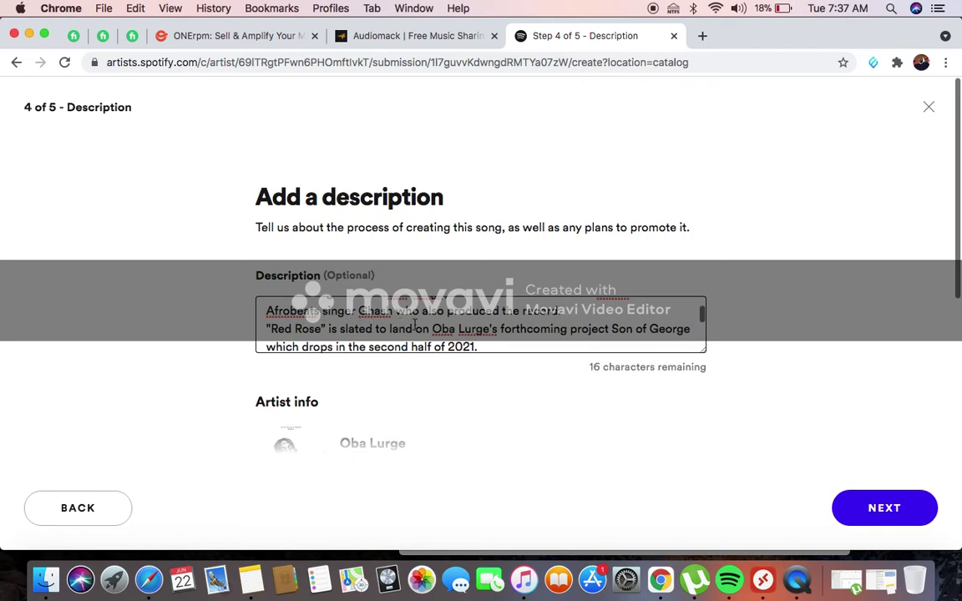
left_click(325, 329)
key("BackSpace")
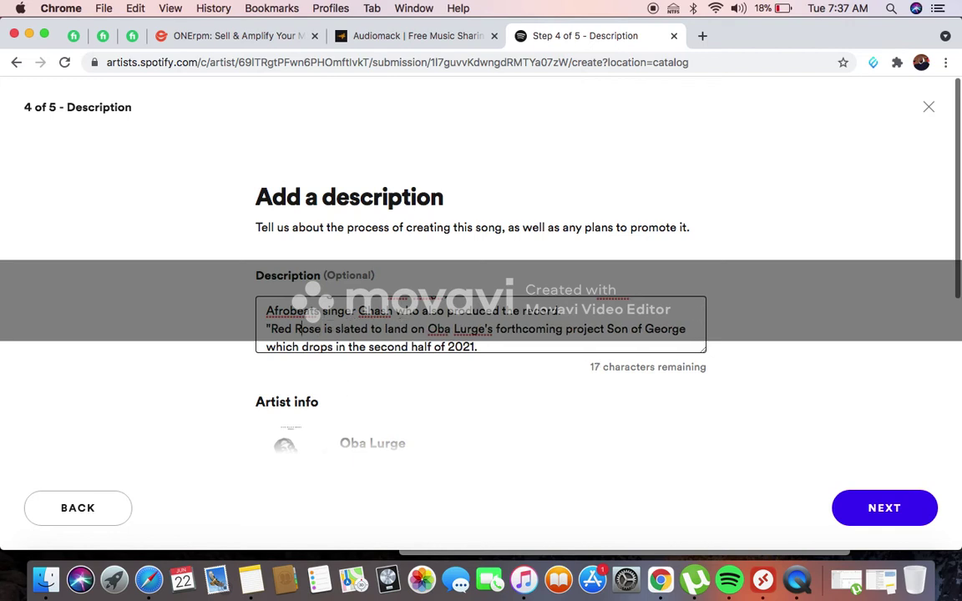
left_click(271, 329)
key("BackSpace")
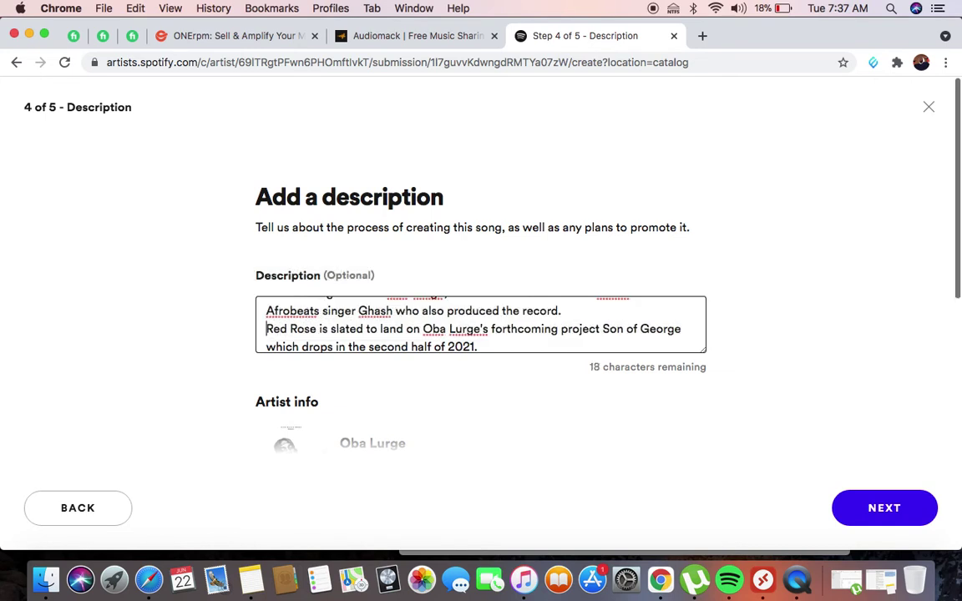
Step: Remove the quotation marks around Red Rose in the description's opening sentence
key("Up")
key("Up")
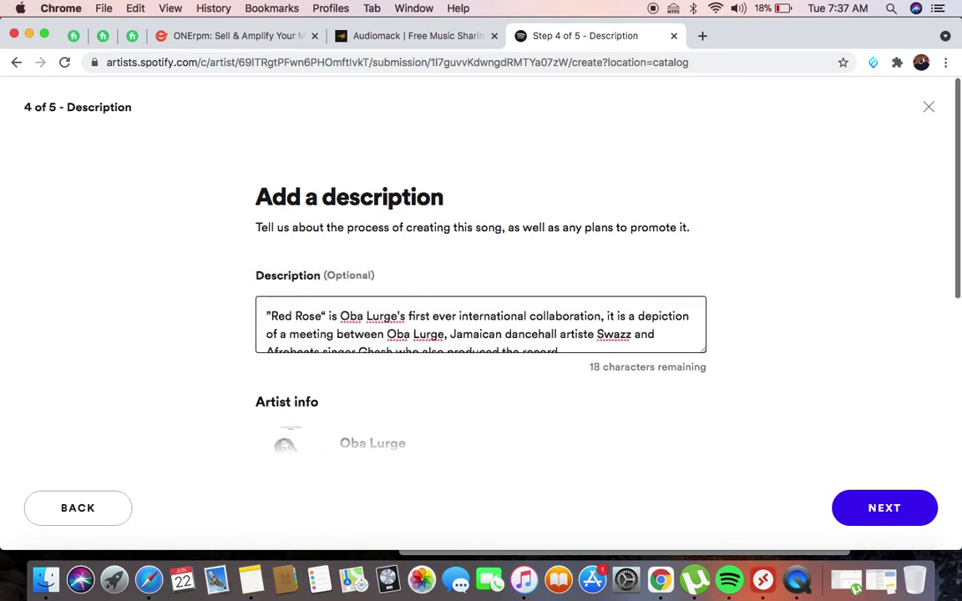
key("BackSpace")
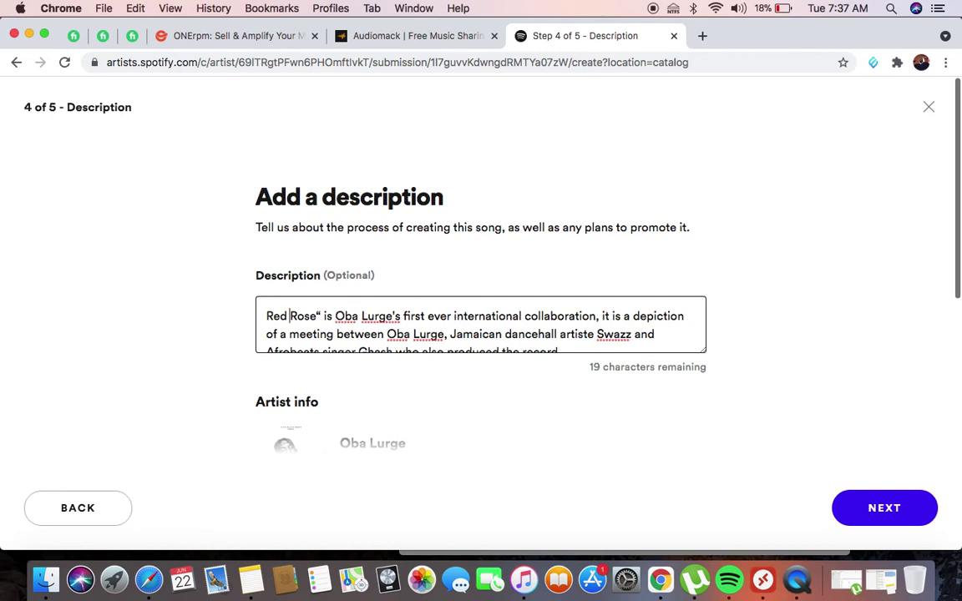
left_click(319, 316)
key("BackSpace")
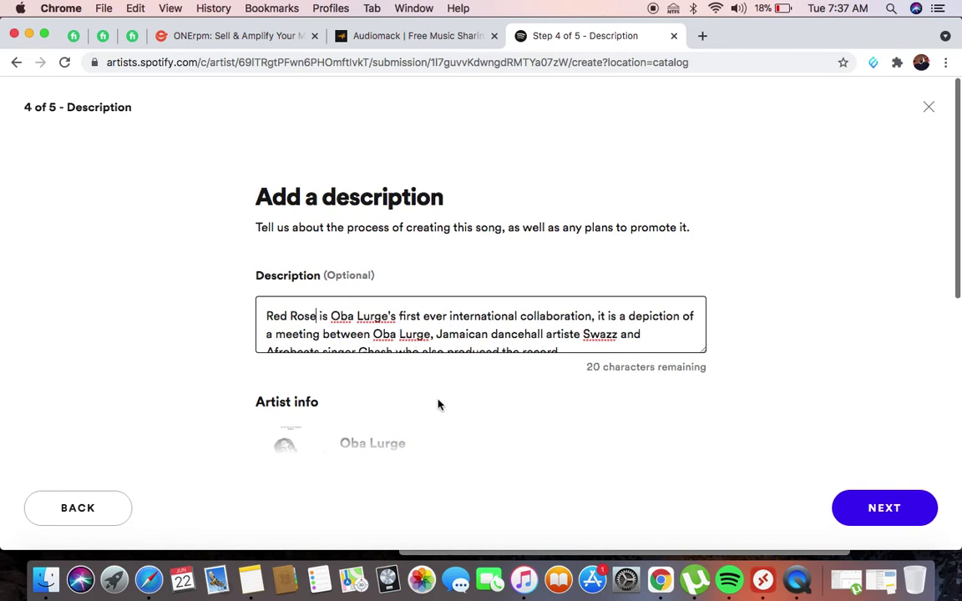
Step: Remove the quotation marks around Red Rose in the description's sentence about love and romance
scroll(311, 334, "down", 5)
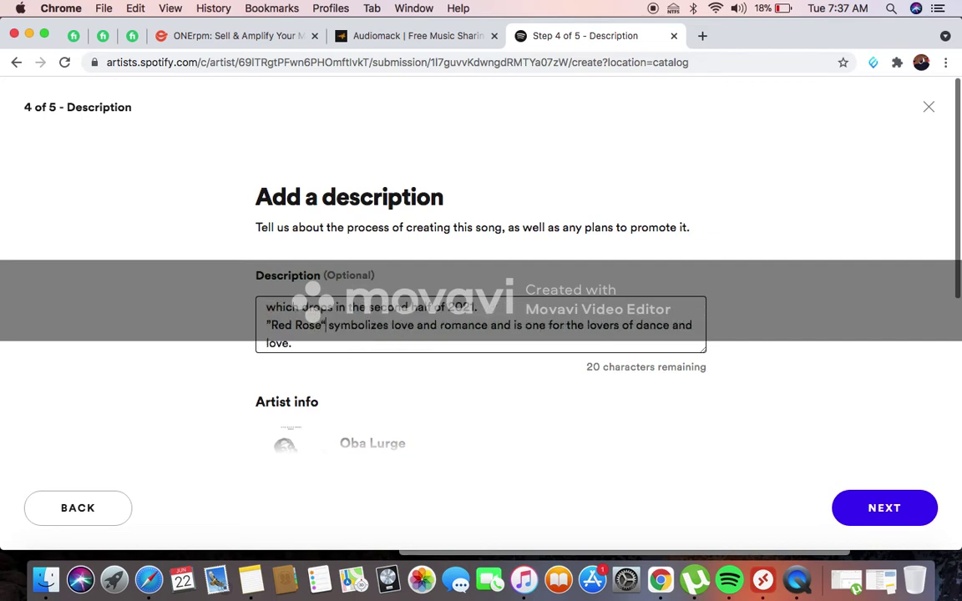
key("BackSpace")
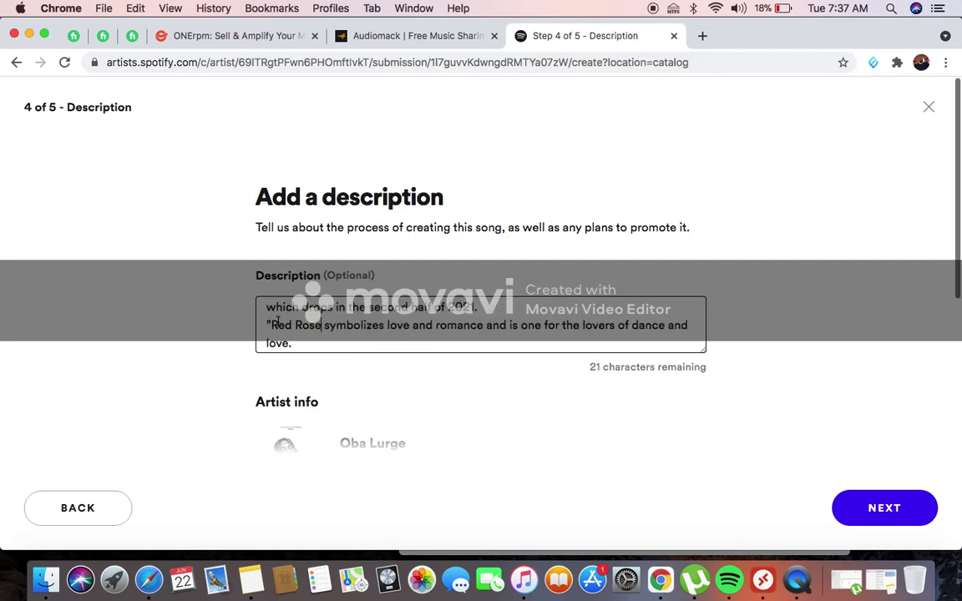
key("BackSpace")
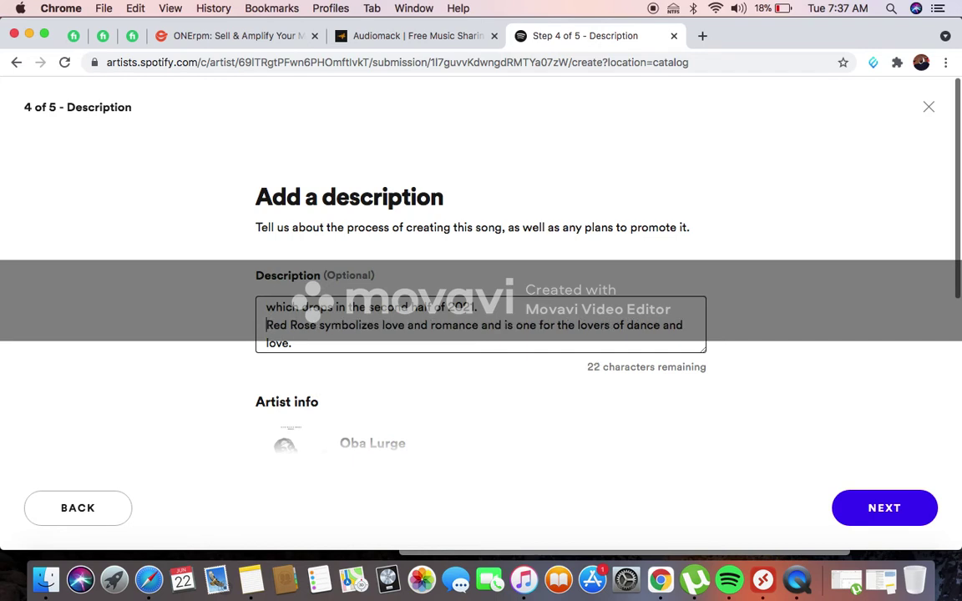
Step: Remove the quotation marks around Red Rose in the description's closing sentence about the music imprint
scroll(319, 314, "down", 2)
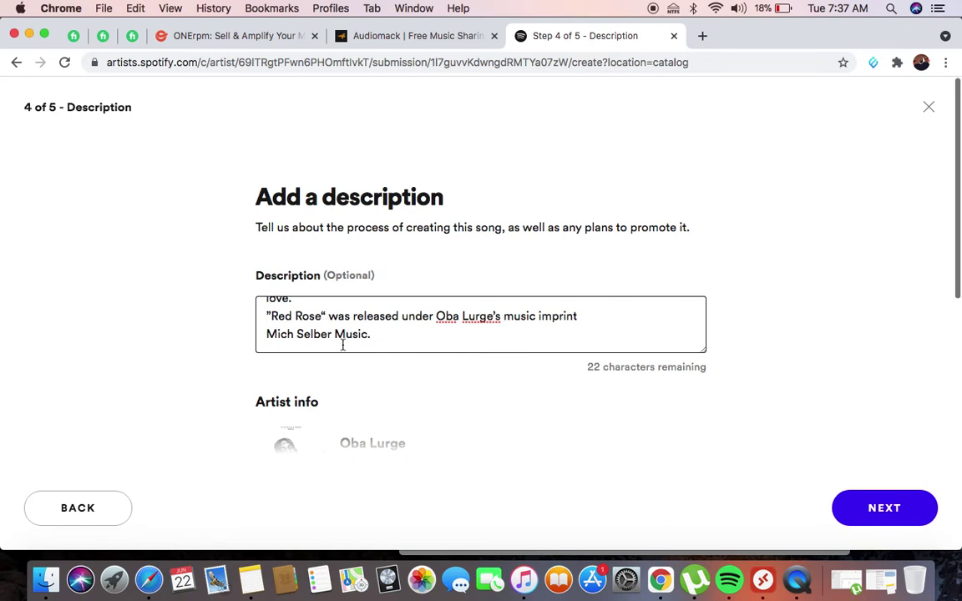
key("BackSpace")
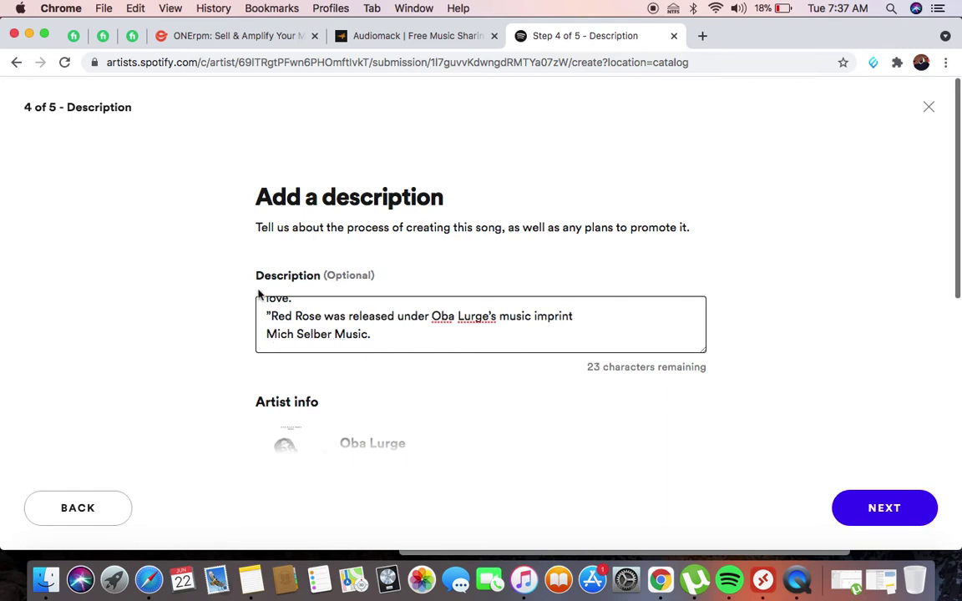
left_click(269, 316)
key("BackSpace")
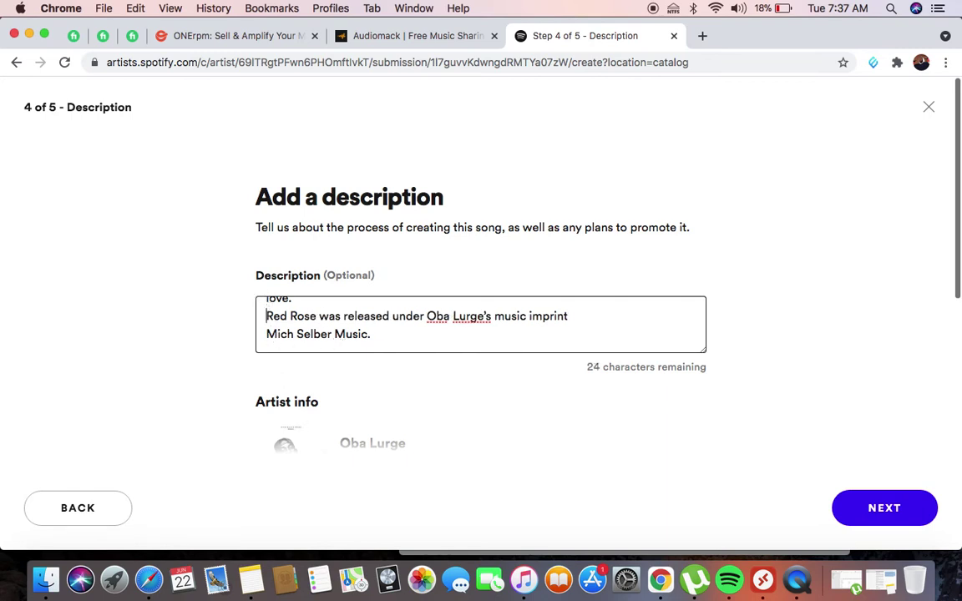
Step: Look over the artist info and top cities below the description and continue to the Review step
scroll(452, 336, "down", 5)
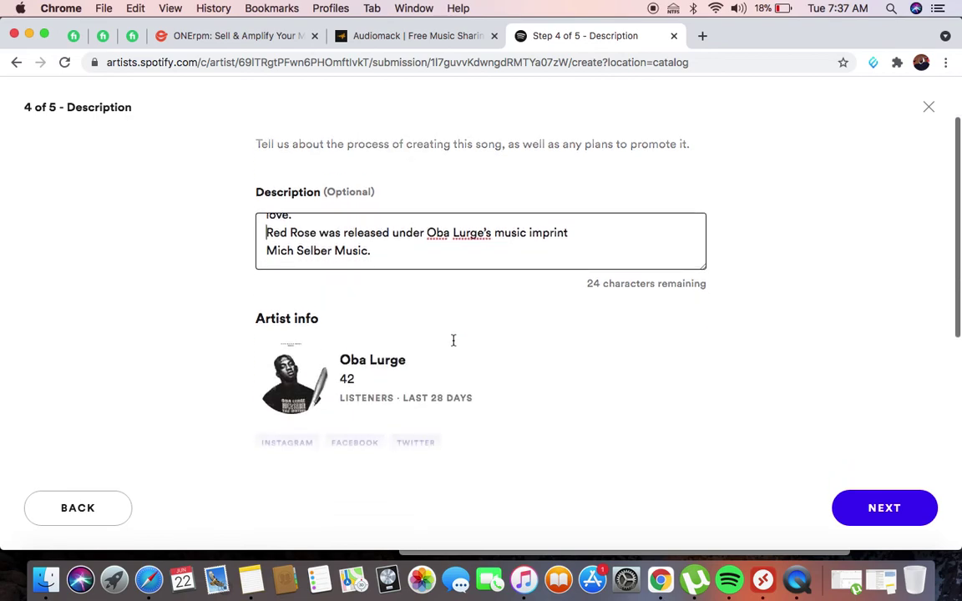
scroll(454, 345, "down", 8)
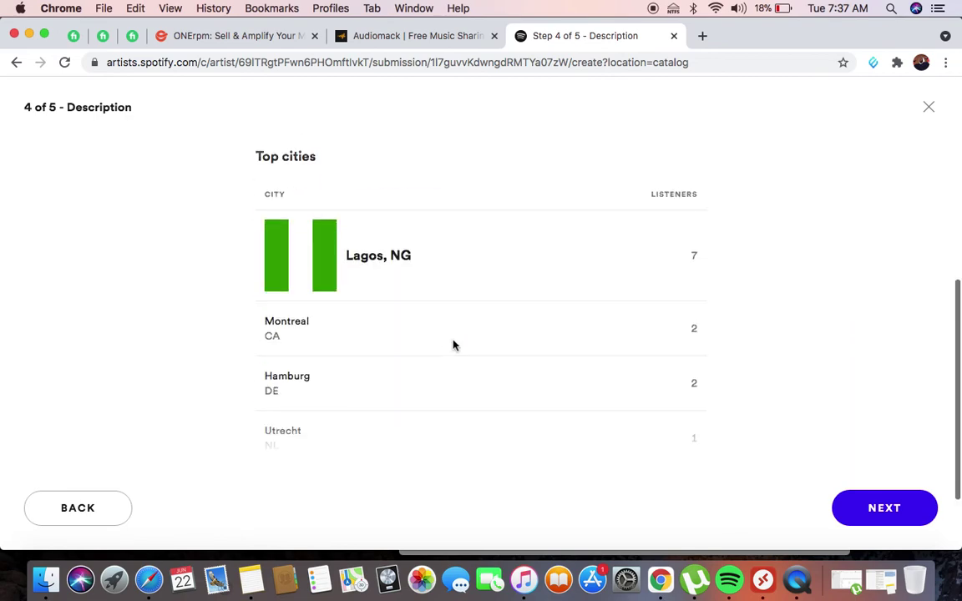
scroll(454, 345, "up", 10)
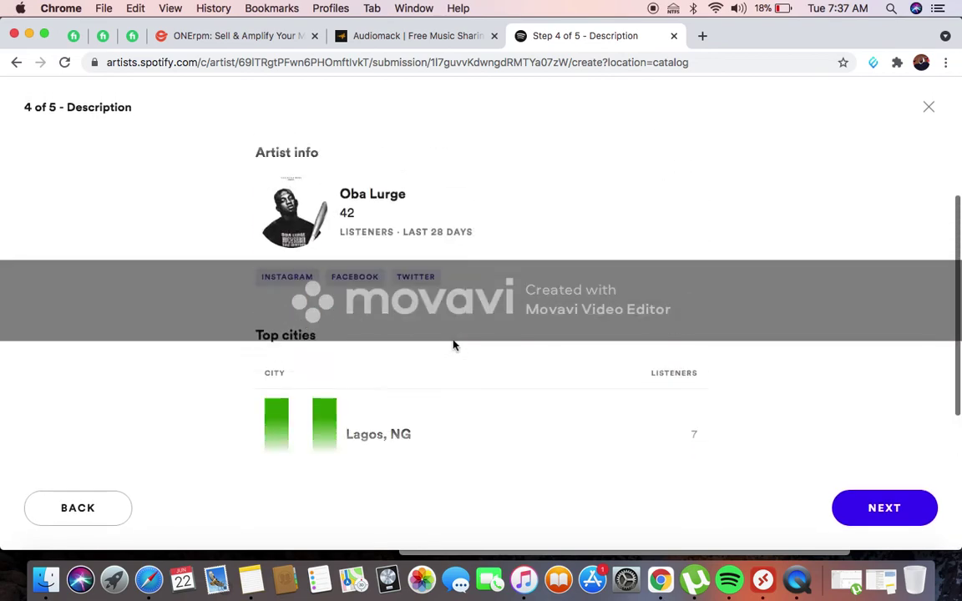
left_click(905, 509)
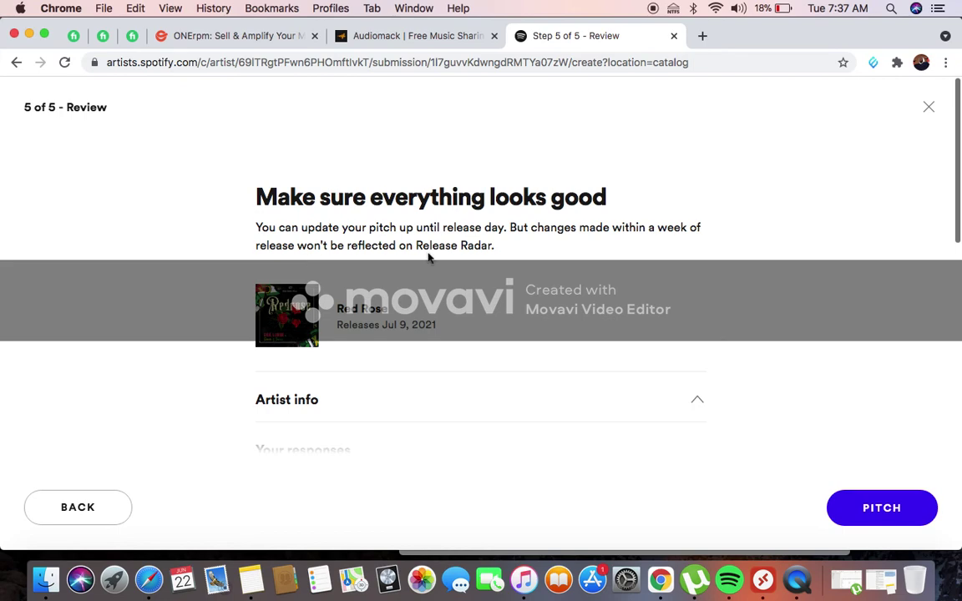
Step: Check all responses in the review of Red Rose, submit the pitch and dismiss the thank-you page
scroll(428, 258, "down", 5)
scroll(428, 258, "down", 15)
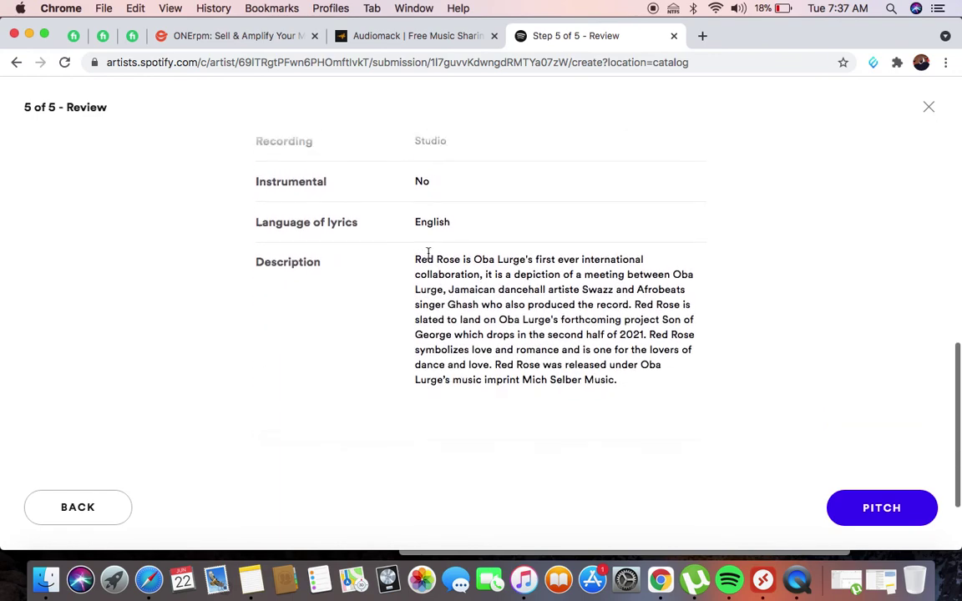
scroll(428, 254, "down", 3)
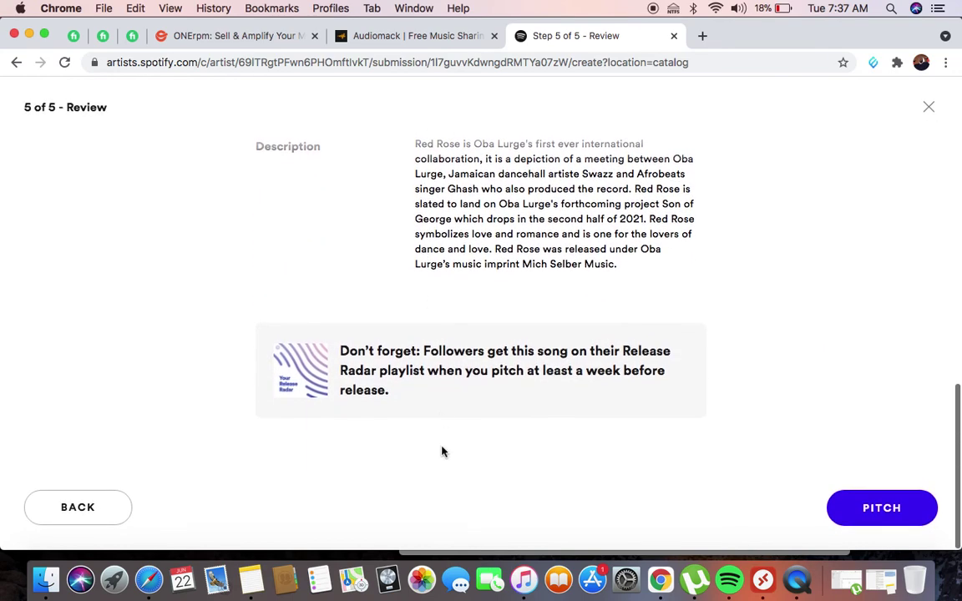
scroll(473, 383, "up", 20)
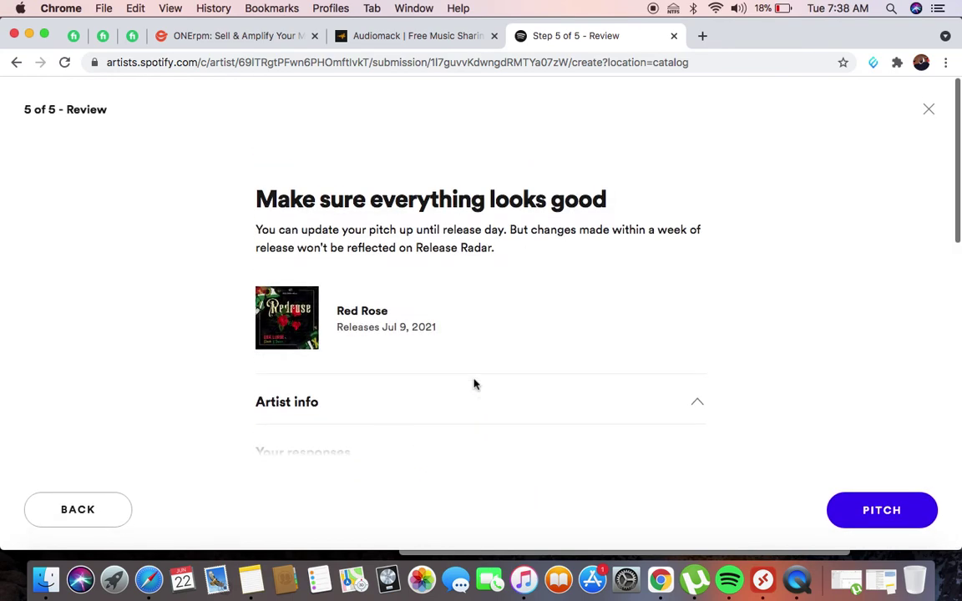
scroll(533, 306, "down", 20)
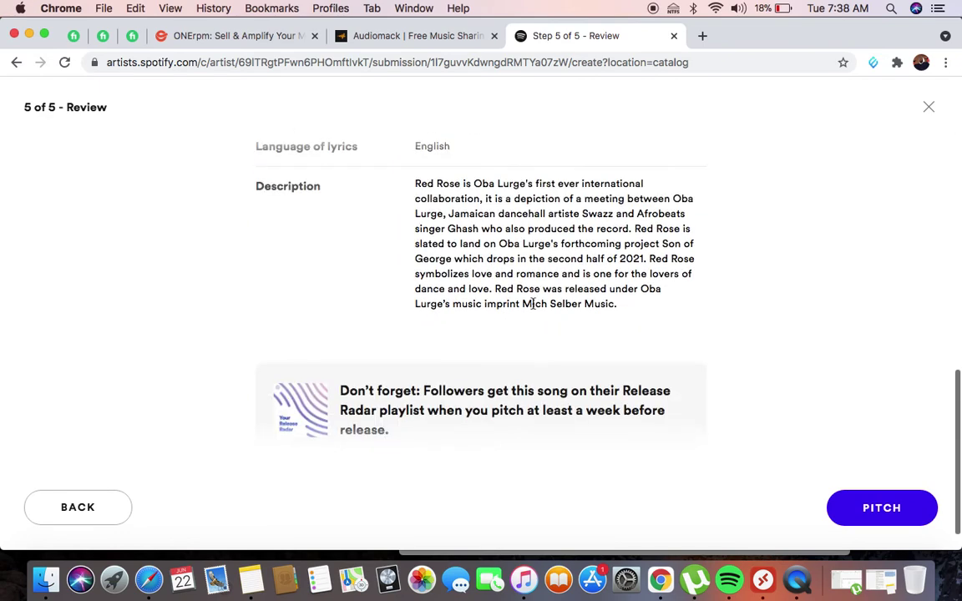
left_click(885, 511)
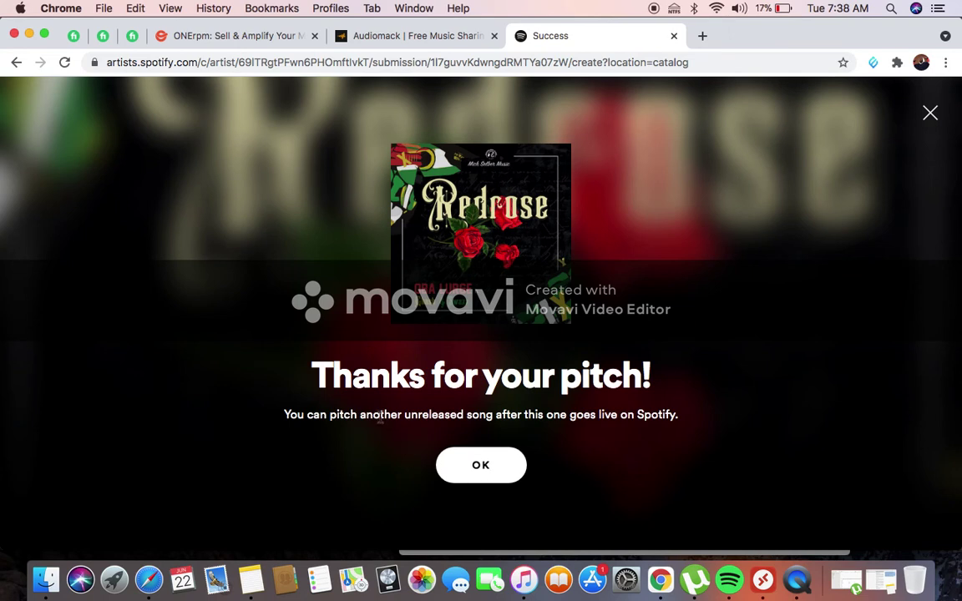
left_click(480, 472)
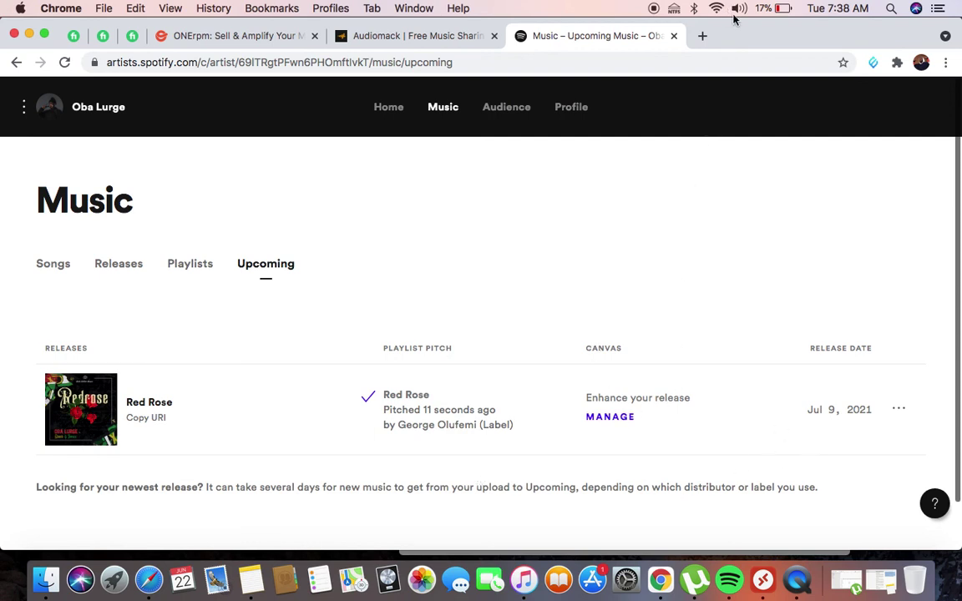
Step: Open the Canvas upload for Red Rose, read its file requirements, and close it without adding a Canvas
left_click(617, 419)
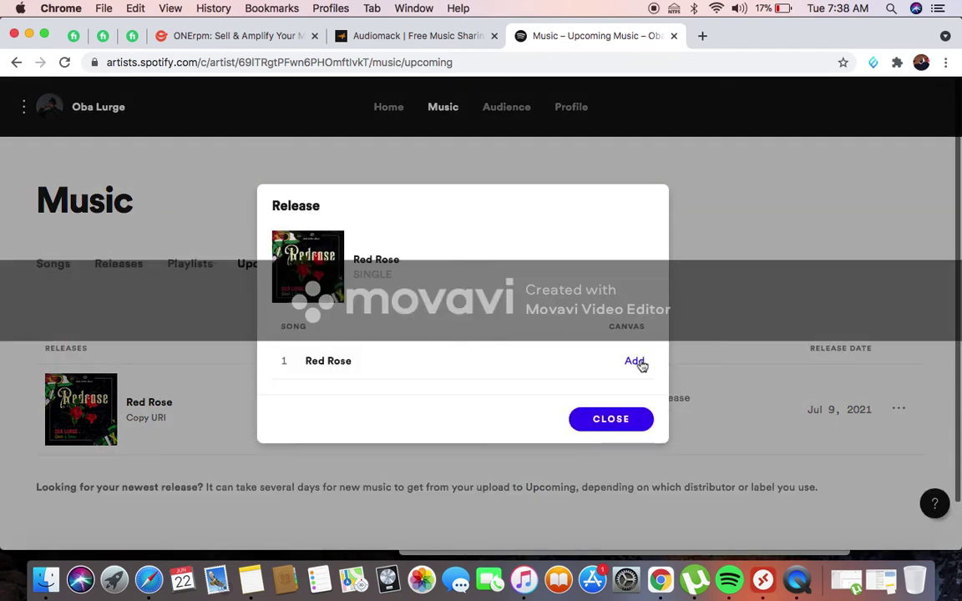
left_click(637, 363)
scroll(385, 310, "down", 1)
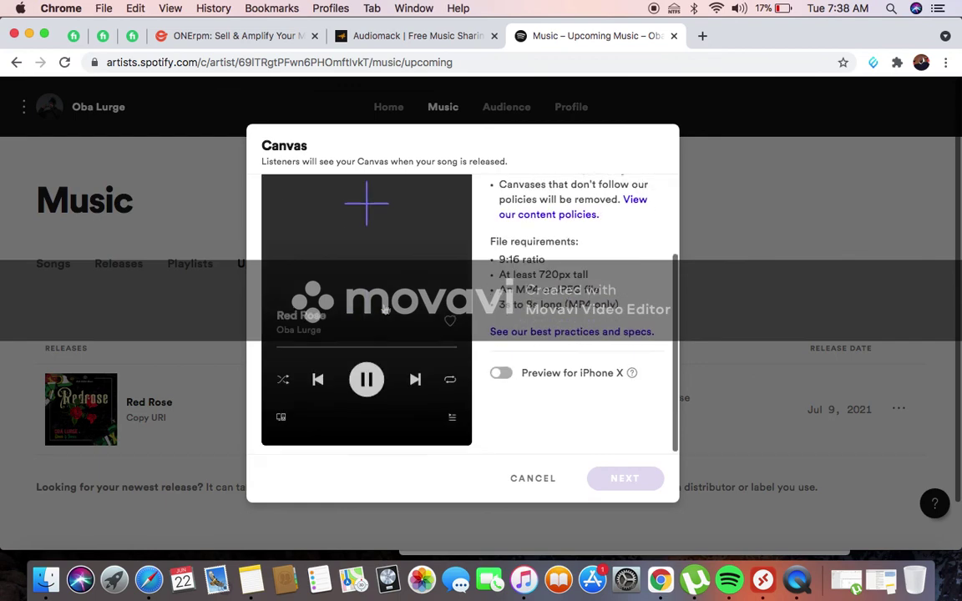
scroll(385, 309, "up", 3)
scroll(385, 310, "down", 3)
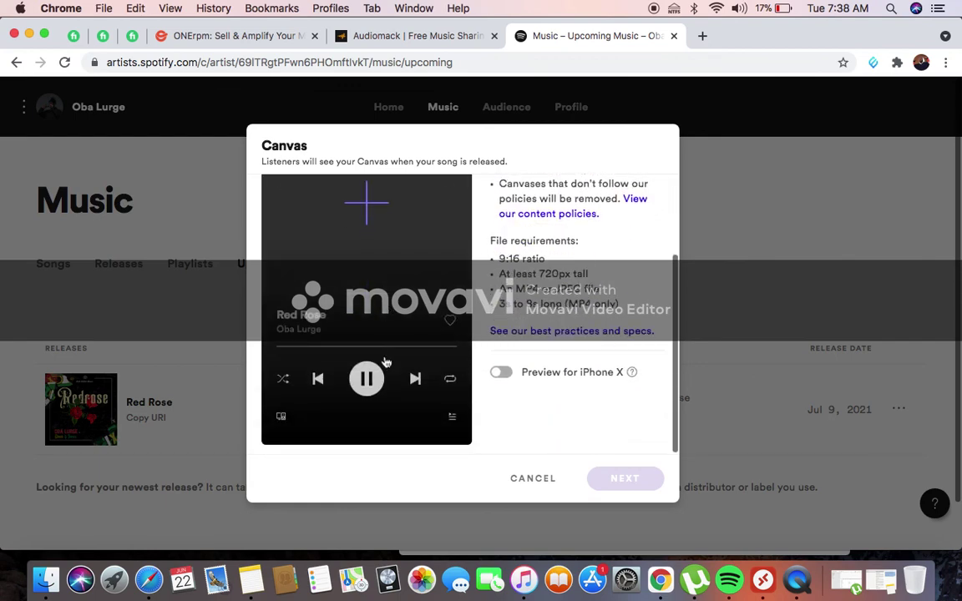
left_click(540, 479)
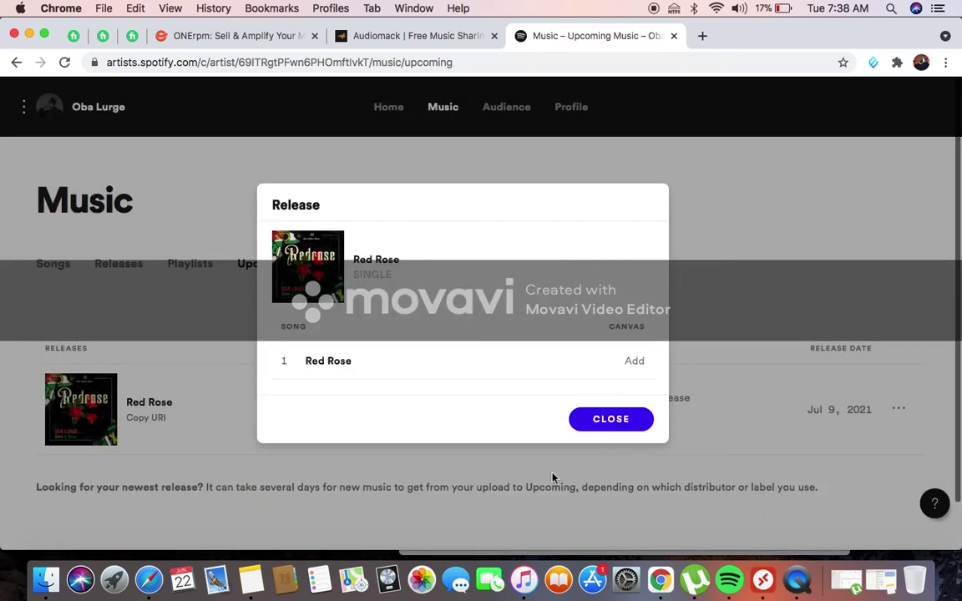
left_click(623, 425)
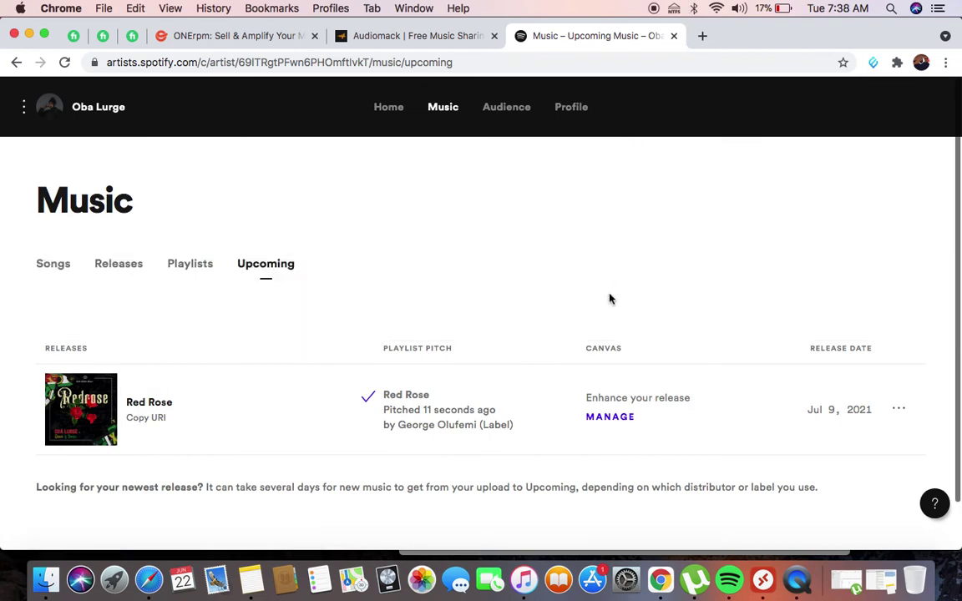